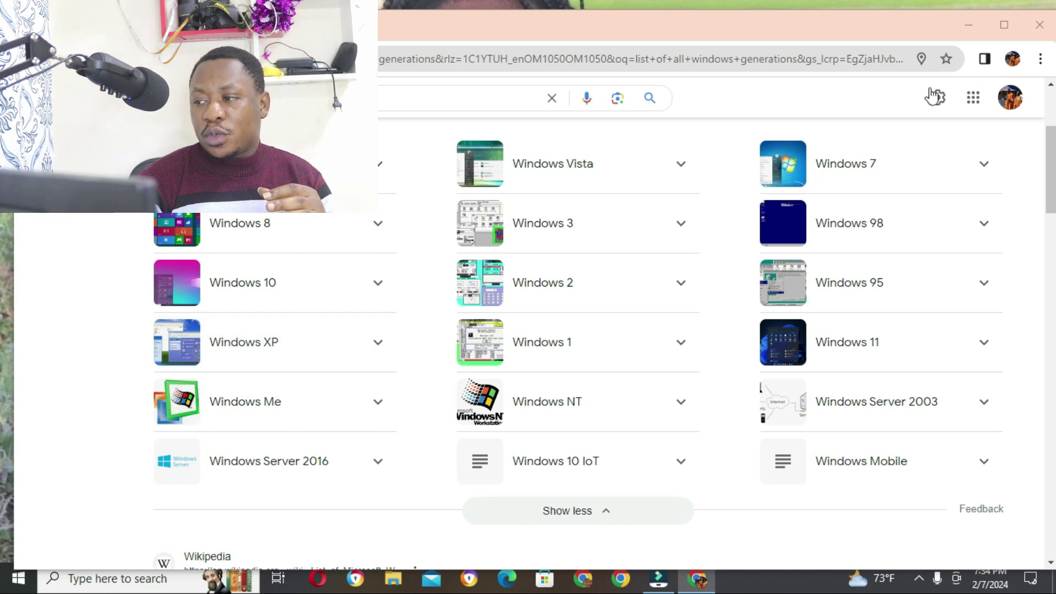
# Minimize the browser window and turn on the display of desktop icons
pyautogui.click(969, 29)
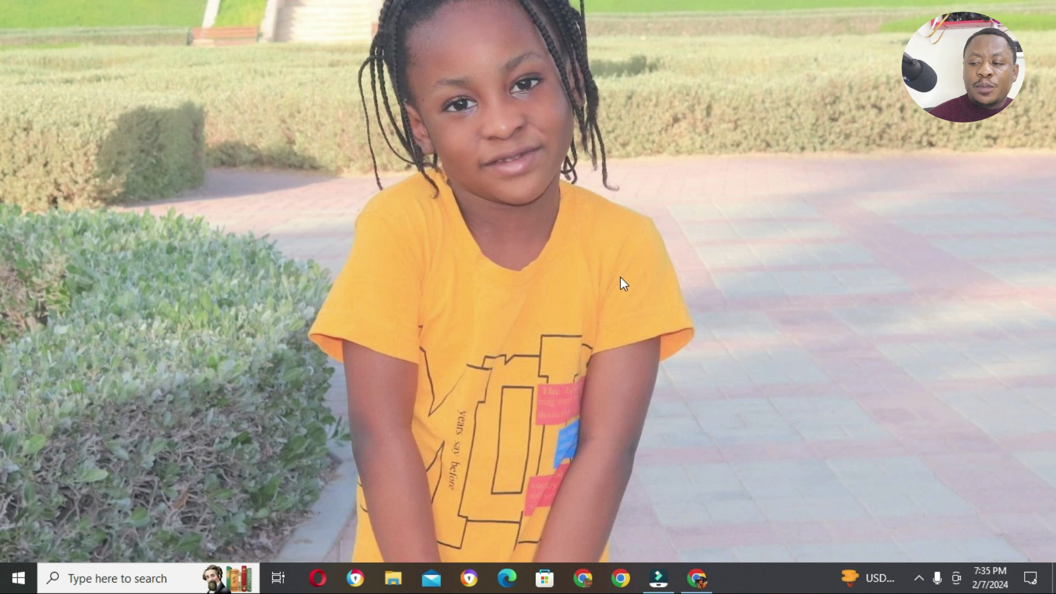
pyautogui.rightClick(609, 280)
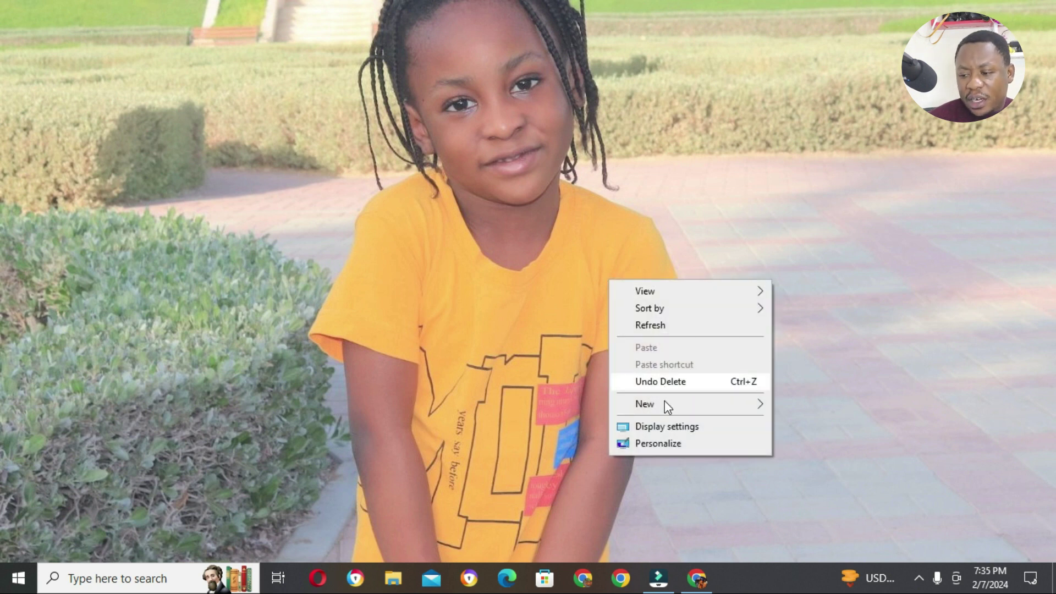
pyautogui.click(681, 291)
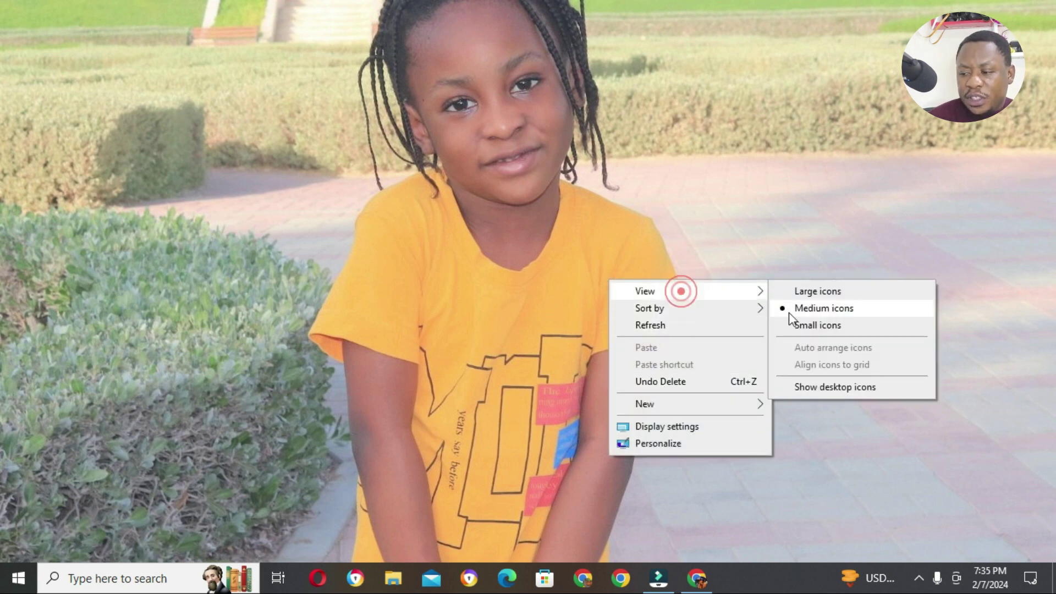
pyautogui.click(815, 385)
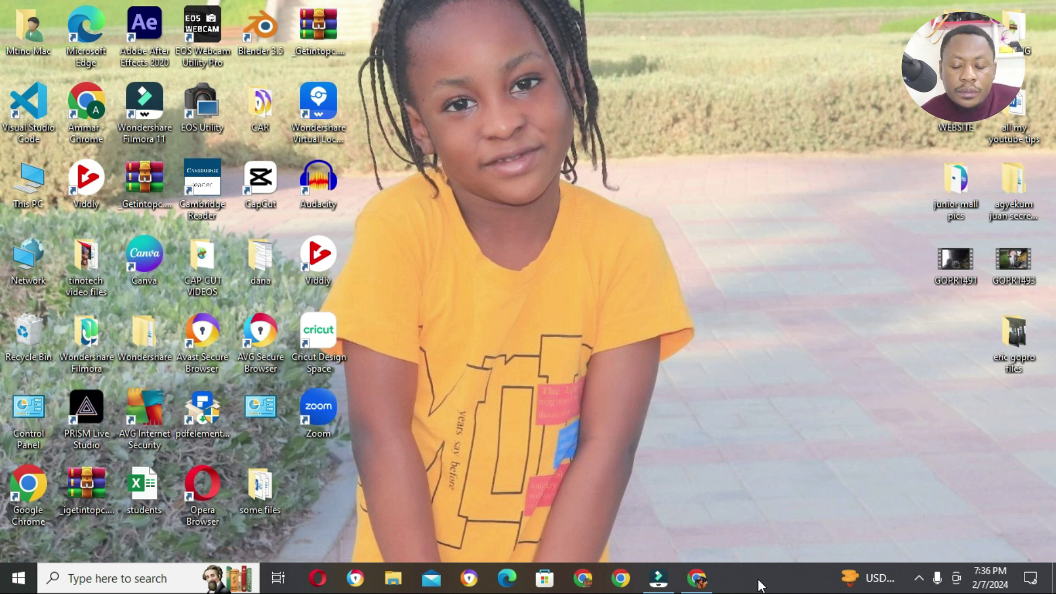
# Open the Start menu and look through the whole alphabetical list of installed apps
pyautogui.click(19, 587)
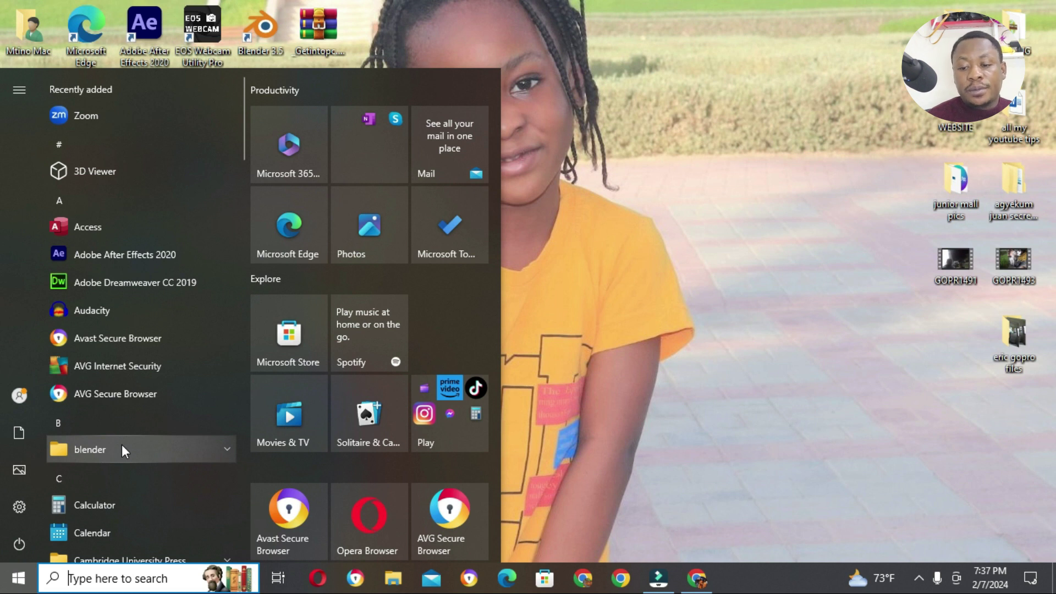
pyautogui.scroll(-5, 123, 450)
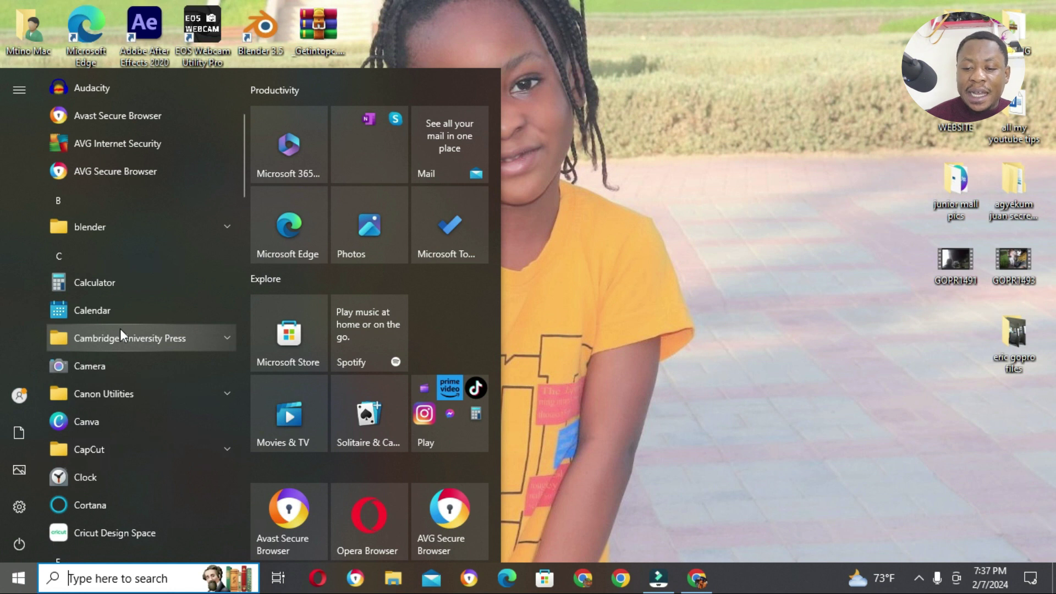
pyautogui.scroll(-5, 107, 392)
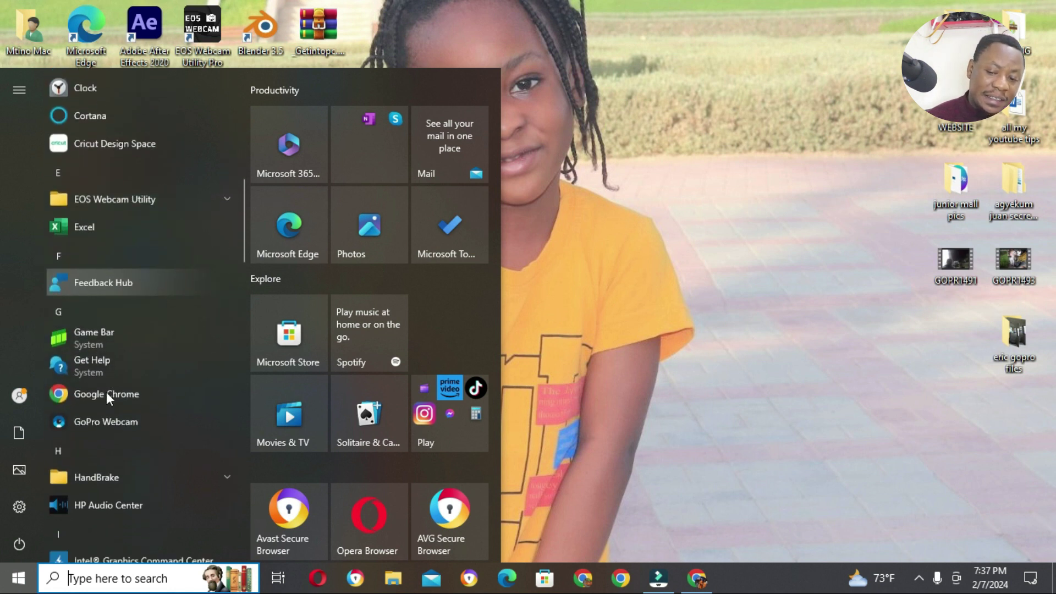
pyautogui.scroll(-10, 107, 392)
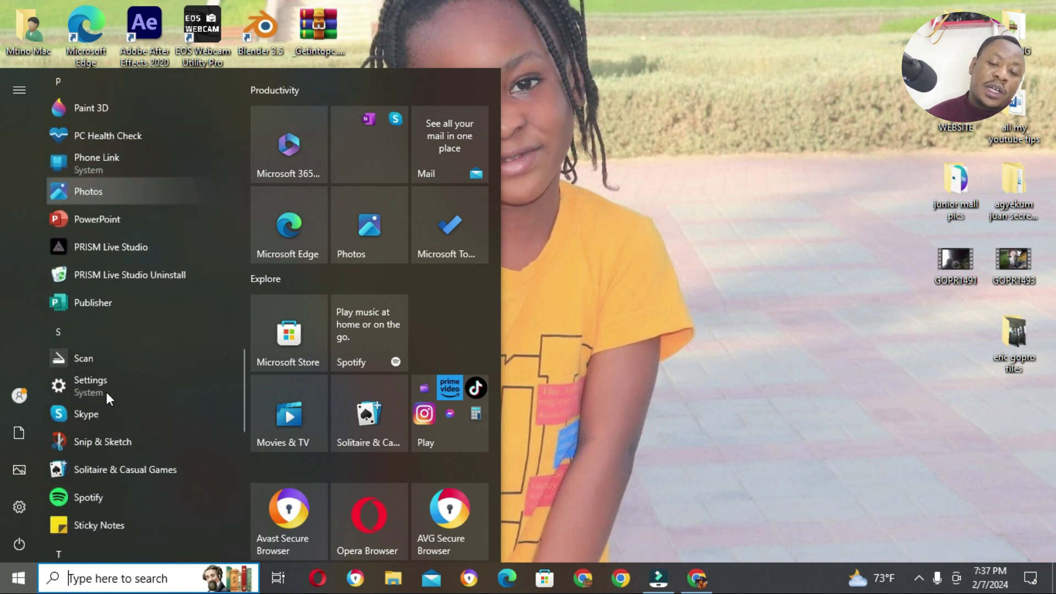
pyautogui.scroll(-10, 106, 392)
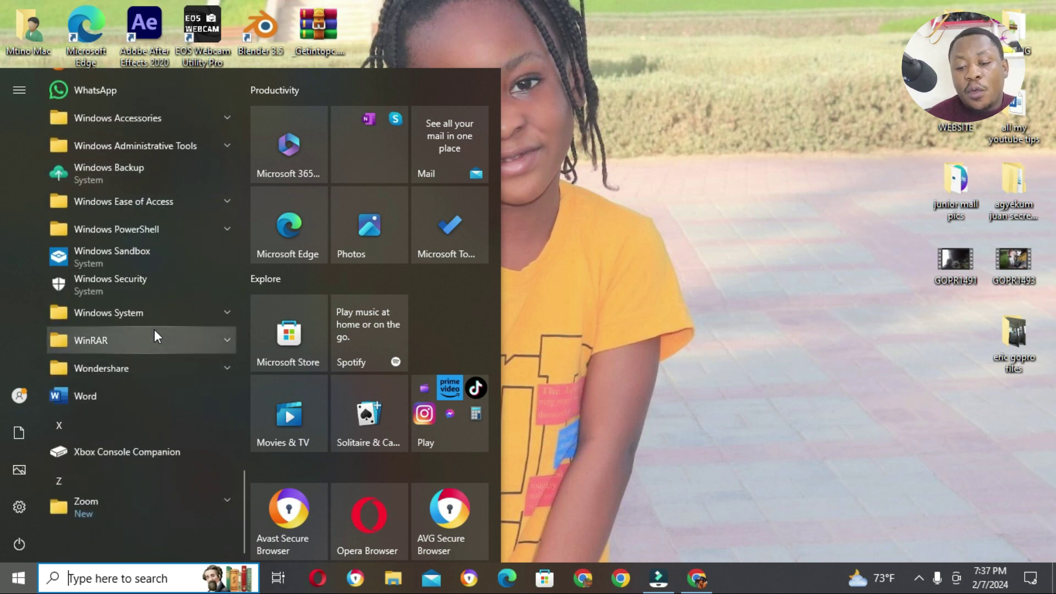
# Show the computer's power options, close them again and open Windows Settings
pyautogui.moveTo(17, 554)
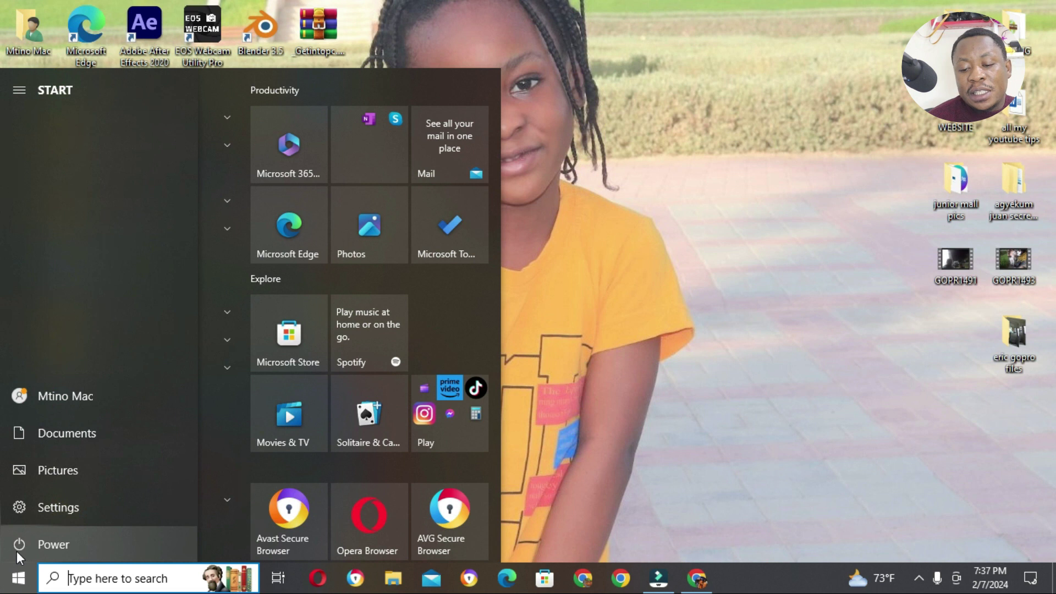
pyautogui.click(19, 547)
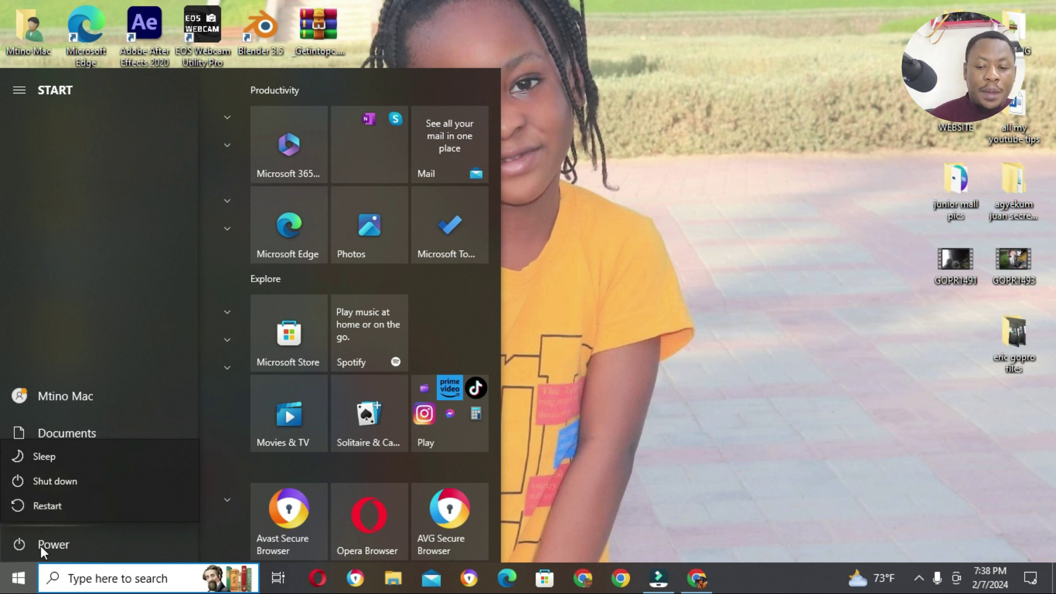
pyautogui.click(19, 545)
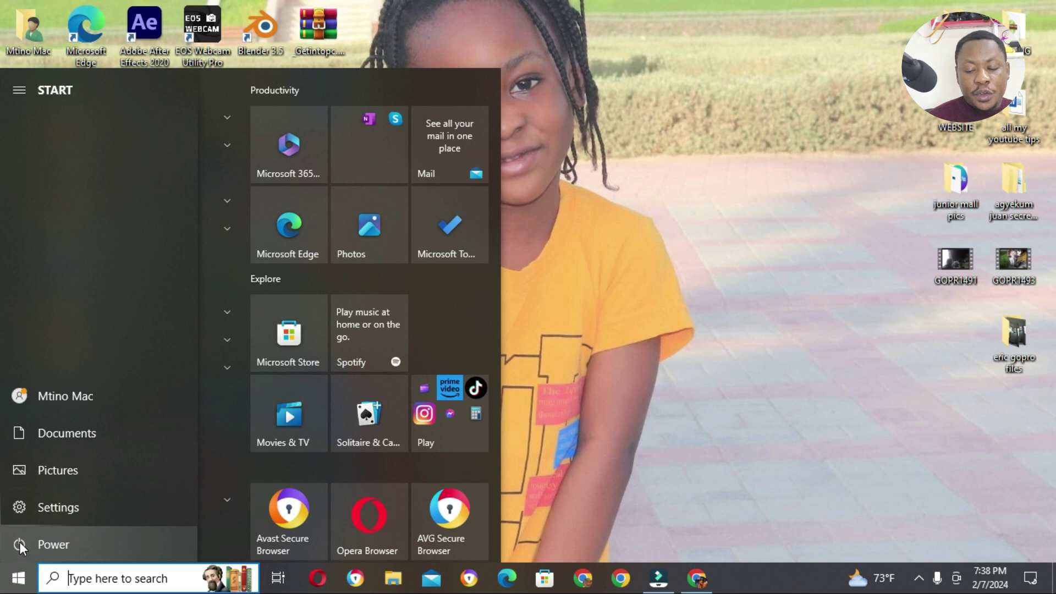
pyautogui.click(21, 507)
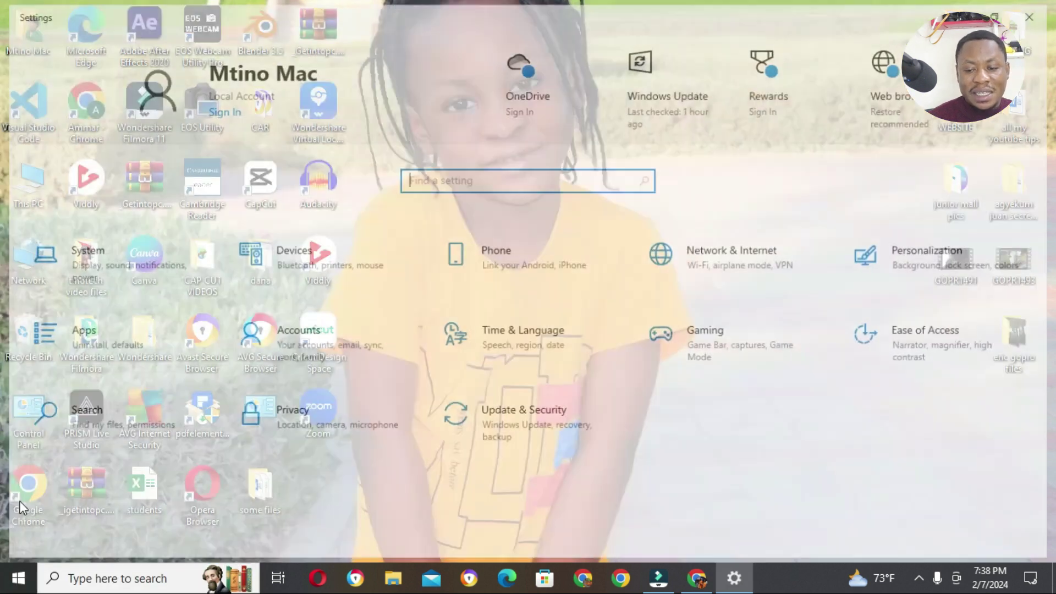
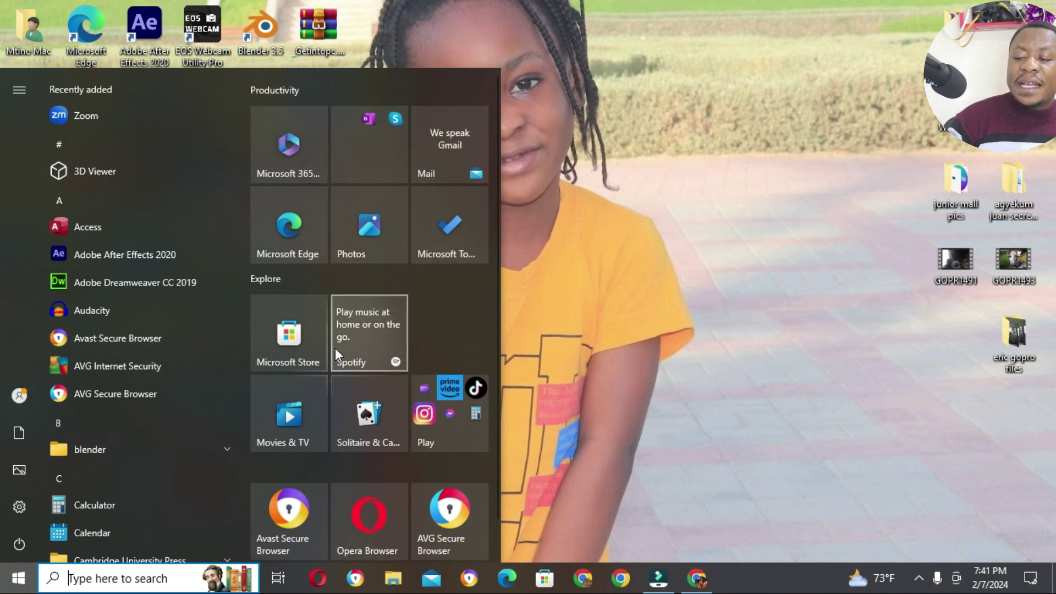
# Look through the pinned Start menu tiles and close the Start menu
pyautogui.scroll(-1, 374, 530)
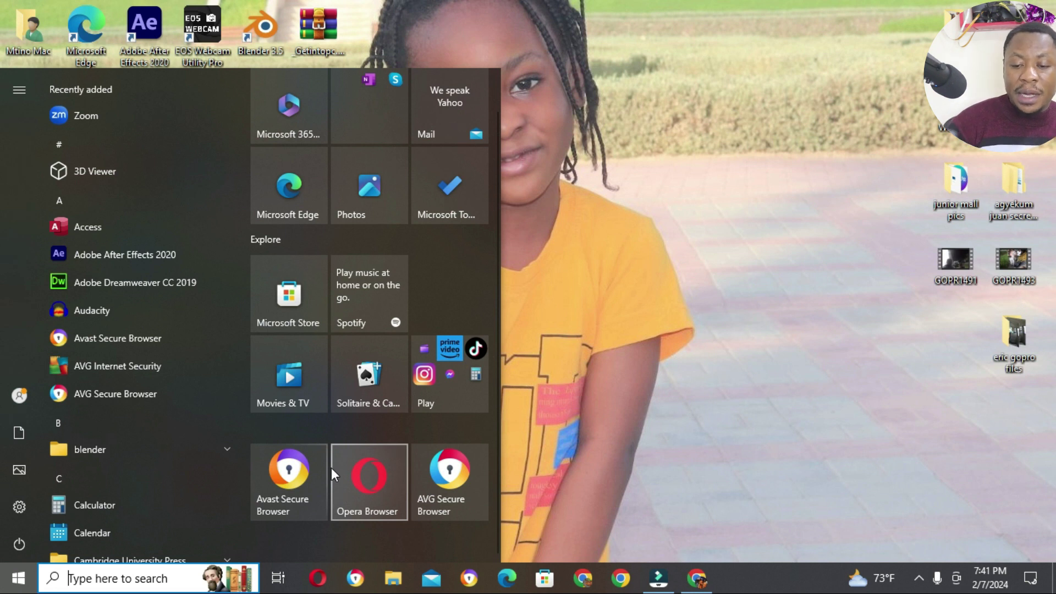
pyautogui.click(598, 345)
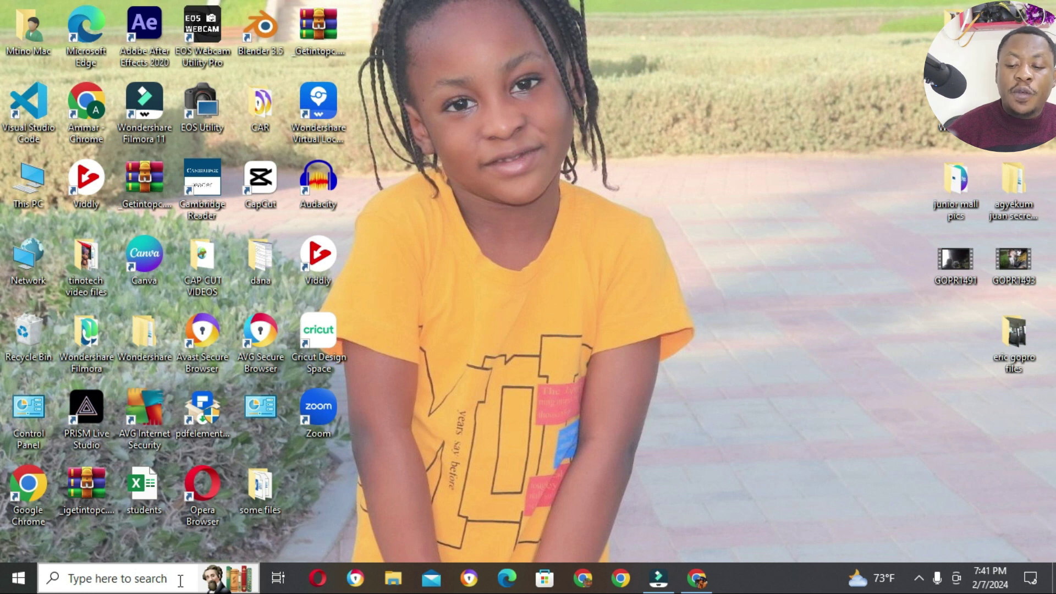
# Search Windows for "passport", correcting the spelling of the search term
pyautogui.click(134, 579)
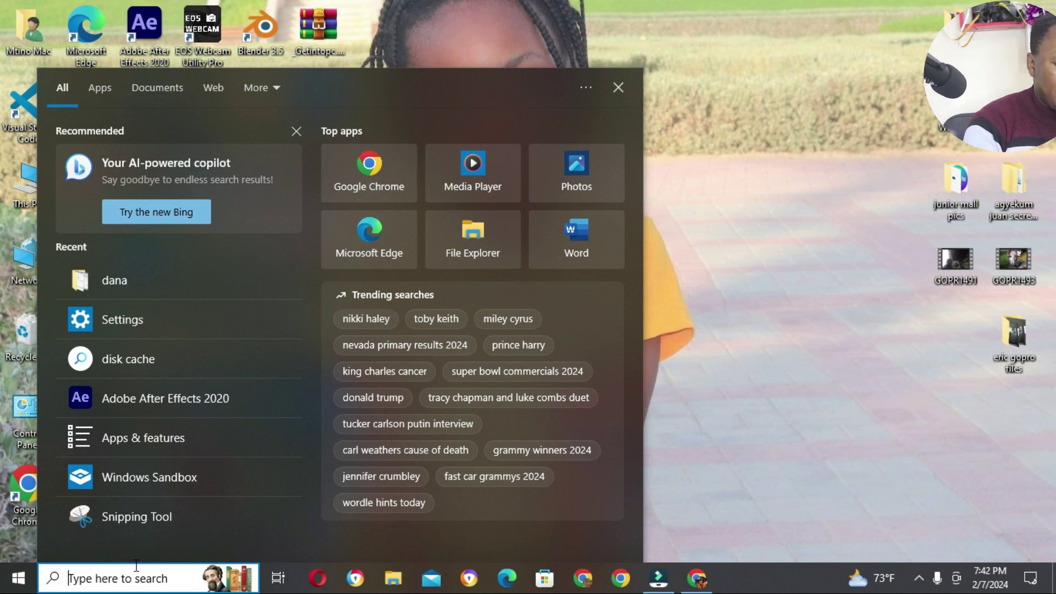
pyautogui.write('pasp')
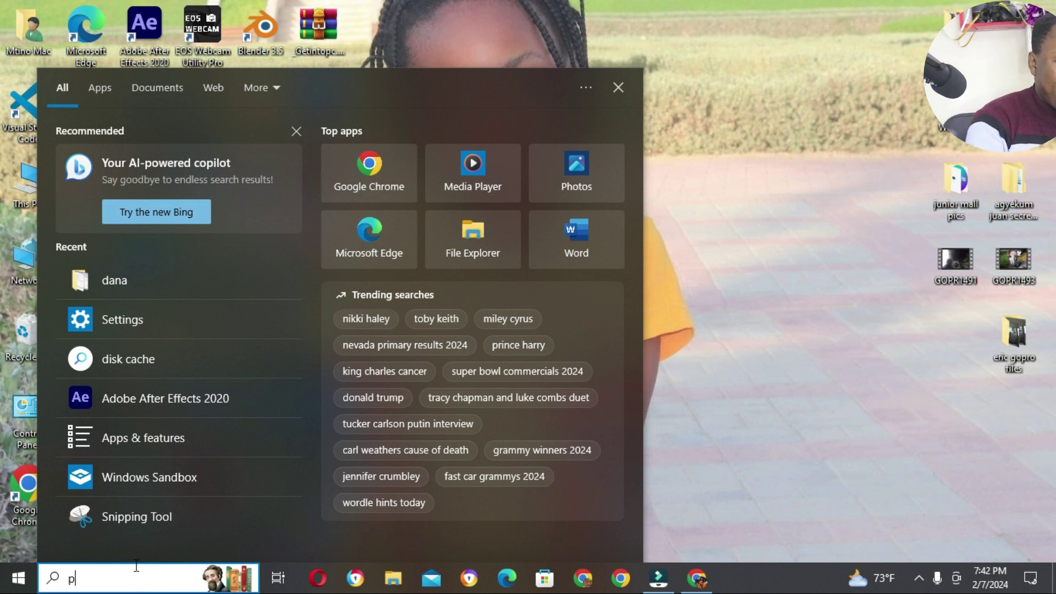
pyautogui.press('BackSpace')
pyautogui.write('sport')
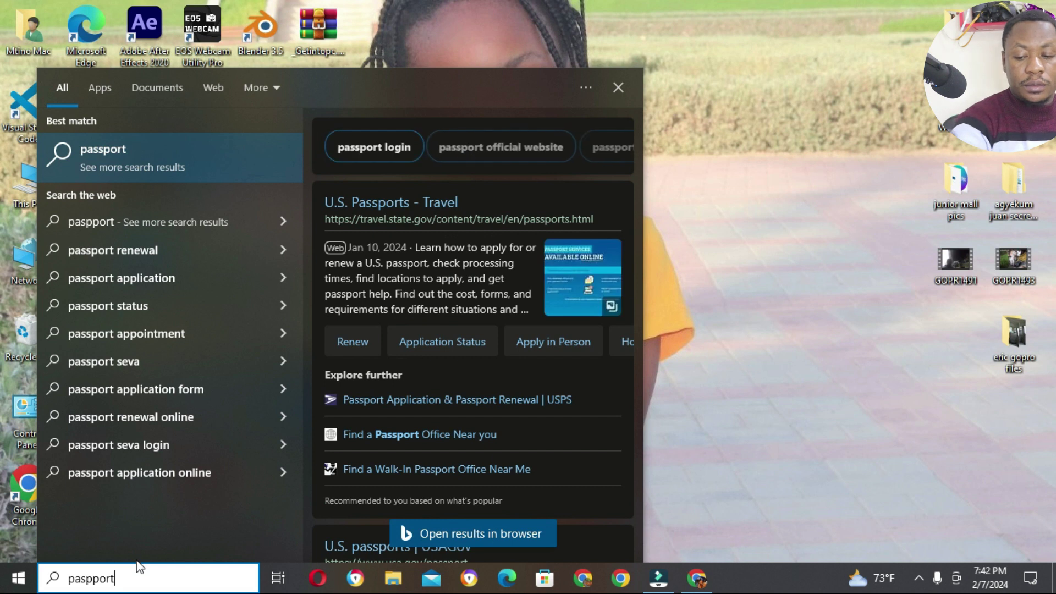
pyautogui.press('BackSpace')
pyautogui.press('BackSpace')
pyautogui.press('BackSpace')
pyautogui.press('BackSpace')
pyautogui.press('BackSpace')
pyautogui.write('p')
pyautogui.press('BackSpace')
pyautogui.write('sport')
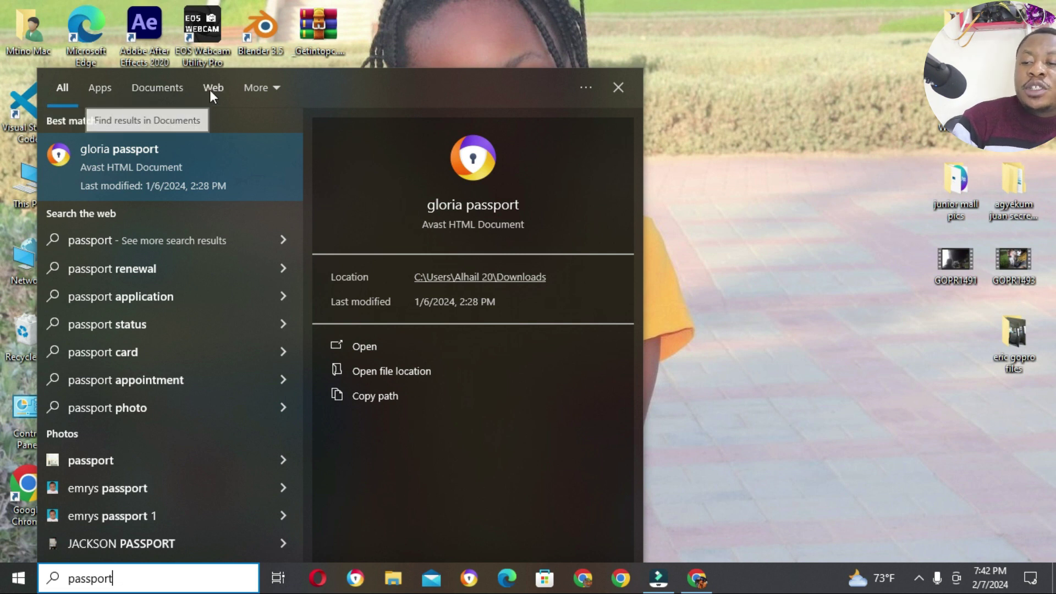
# View the additional result categories and filter the "passport" search to apps
pyautogui.click(272, 84)
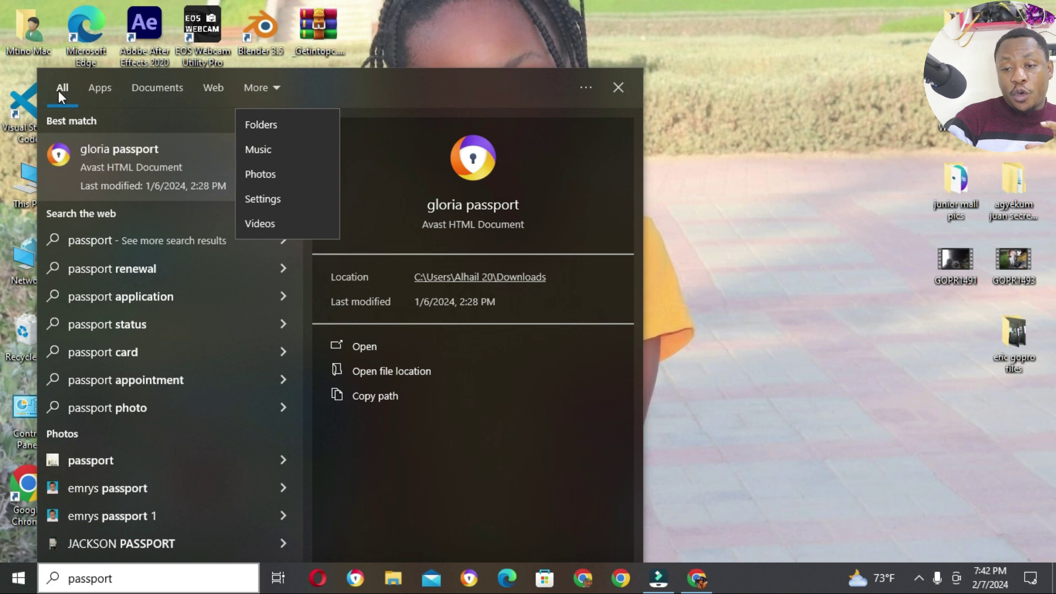
pyautogui.click(97, 88)
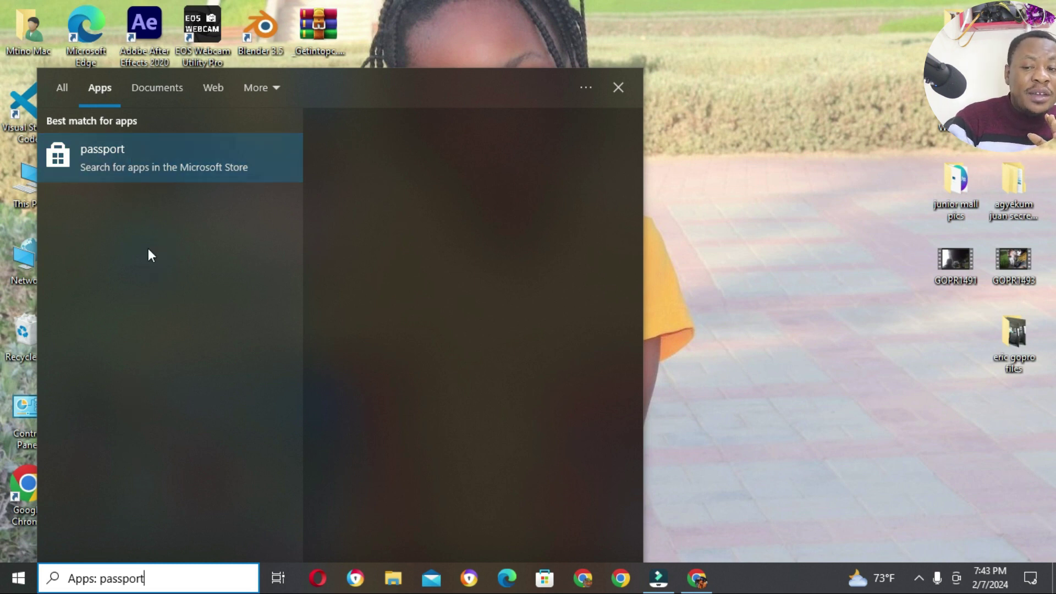
pyautogui.click(109, 166)
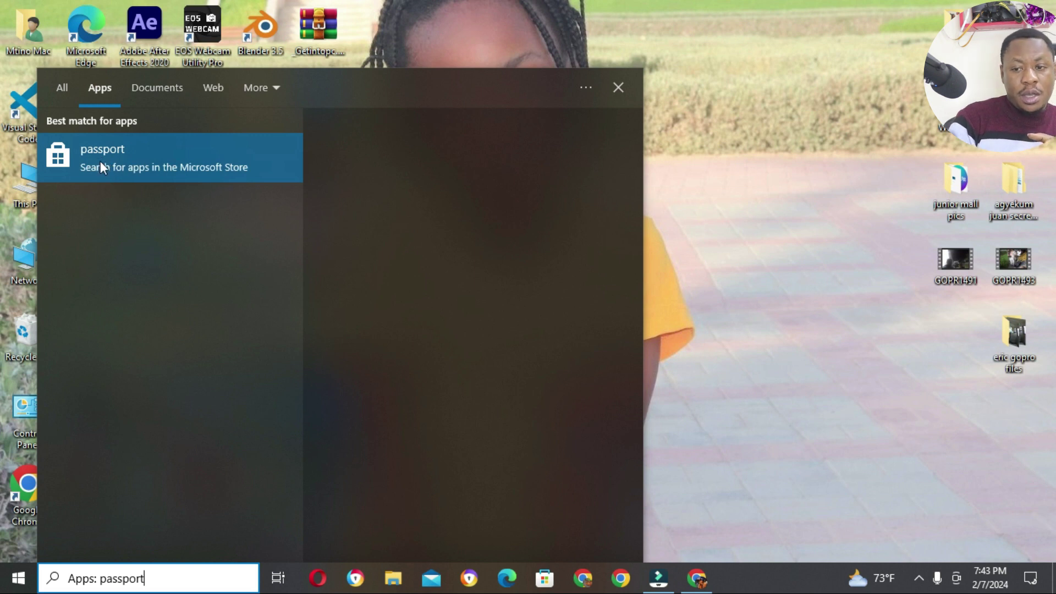
# Replace the search term with "blnder" to look for the Blender app
pyautogui.moveTo(152, 577); pyautogui.dragTo(65, 575)
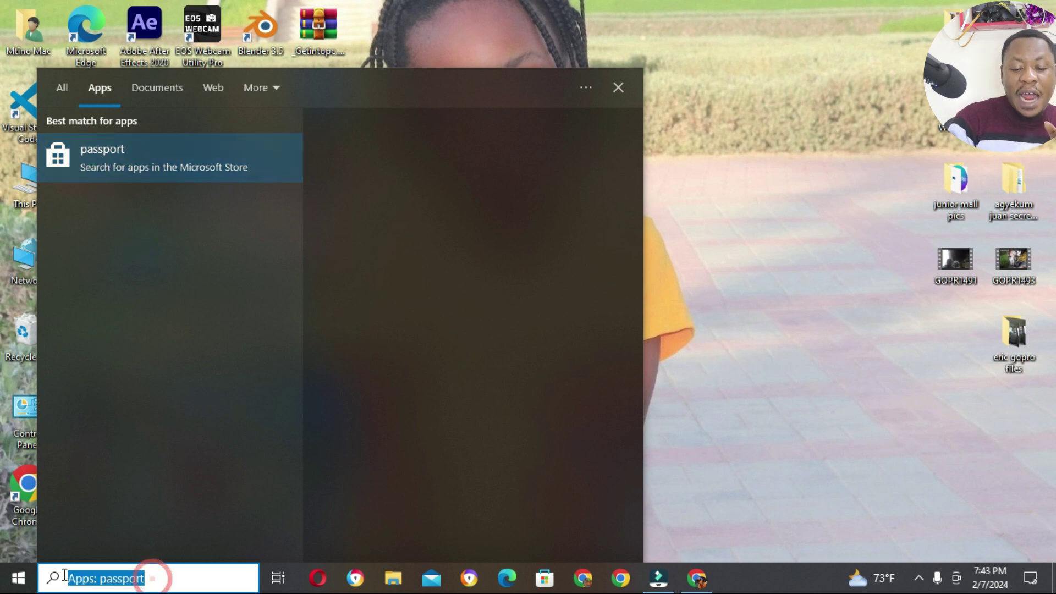
pyautogui.write('bln')
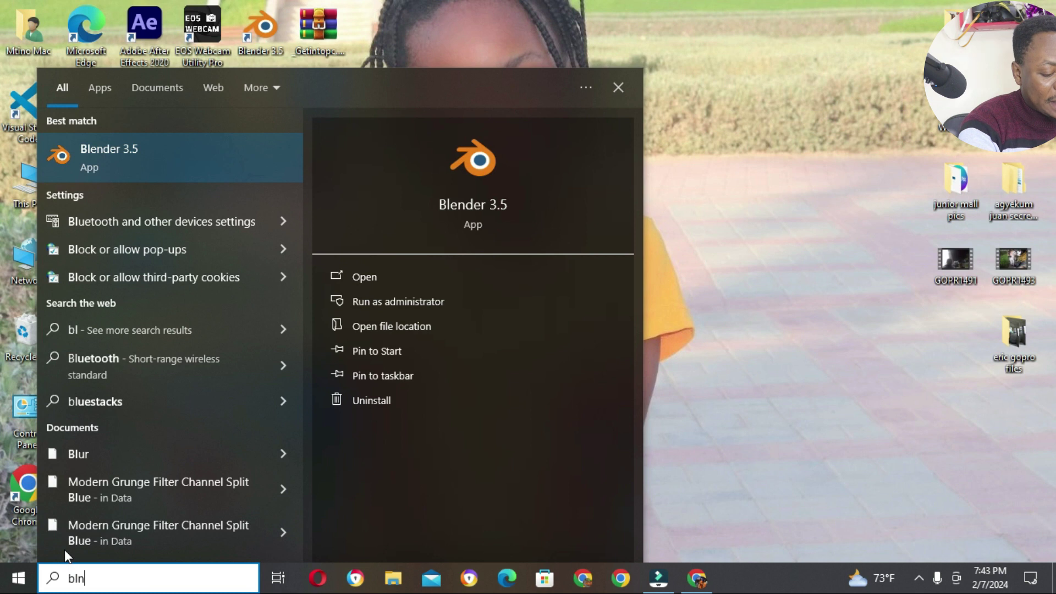
pyautogui.write('der')
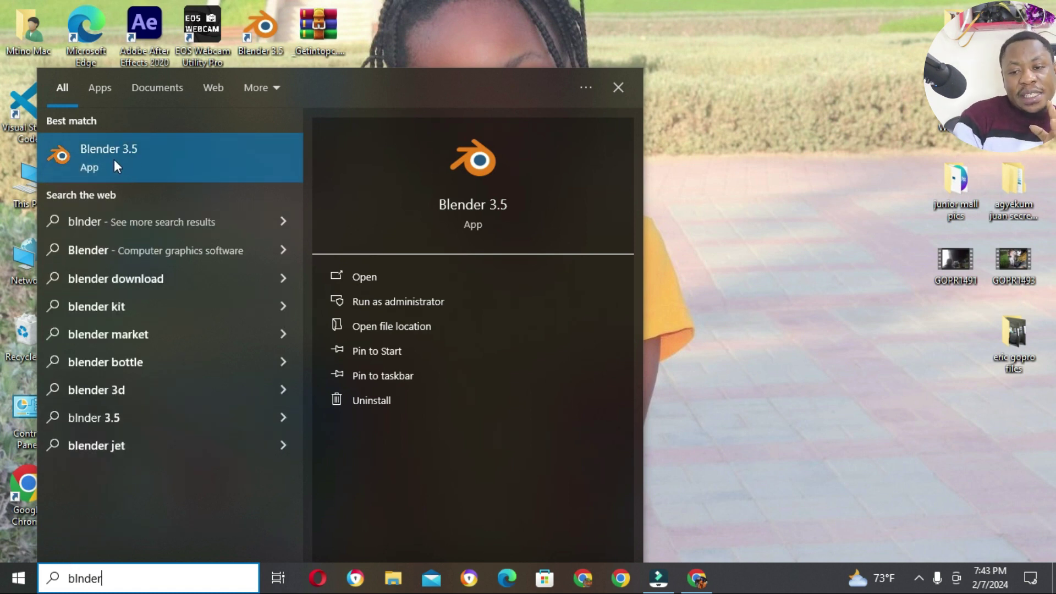
# Clear the search term and search Windows for "word" instead
pyautogui.press('BackSpace')
pyautogui.press('BackSpace')
pyautogui.press('BackSpace')
pyautogui.press('BackSpace')
pyautogui.press('BackSpace')
pyautogui.press('BackSpace')
pyautogui.write('word')
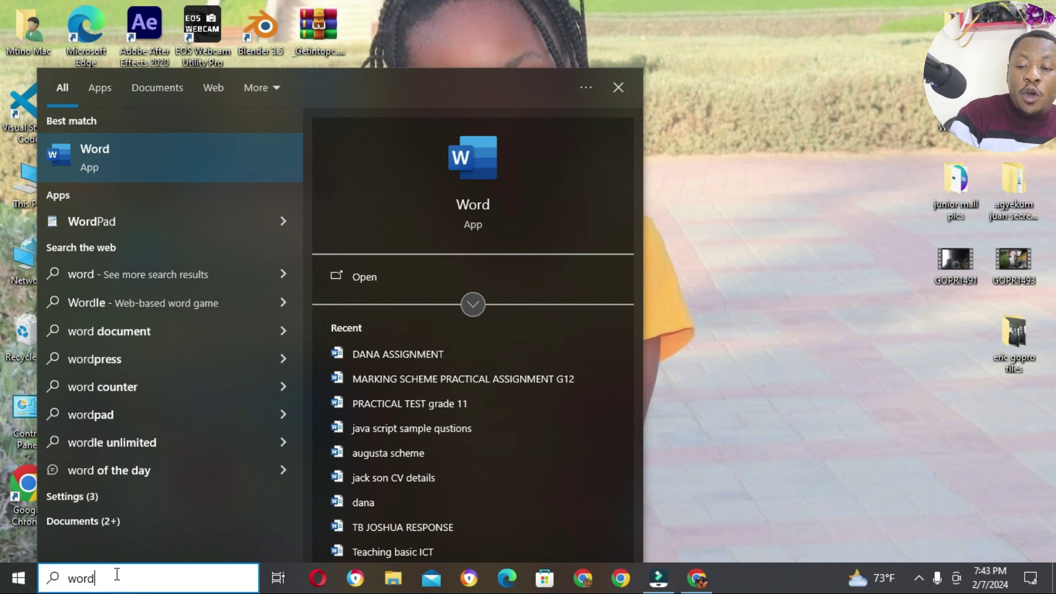
# Filter the "word" search by apps, documents and web in turn, and list the additional result categories
pyautogui.click(98, 91)
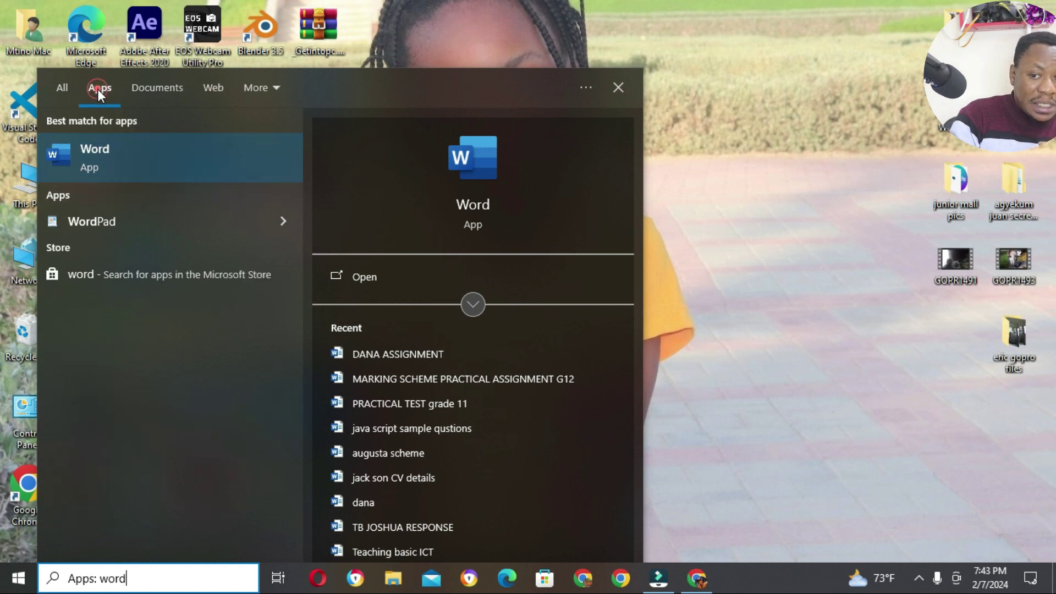
pyautogui.click(157, 87)
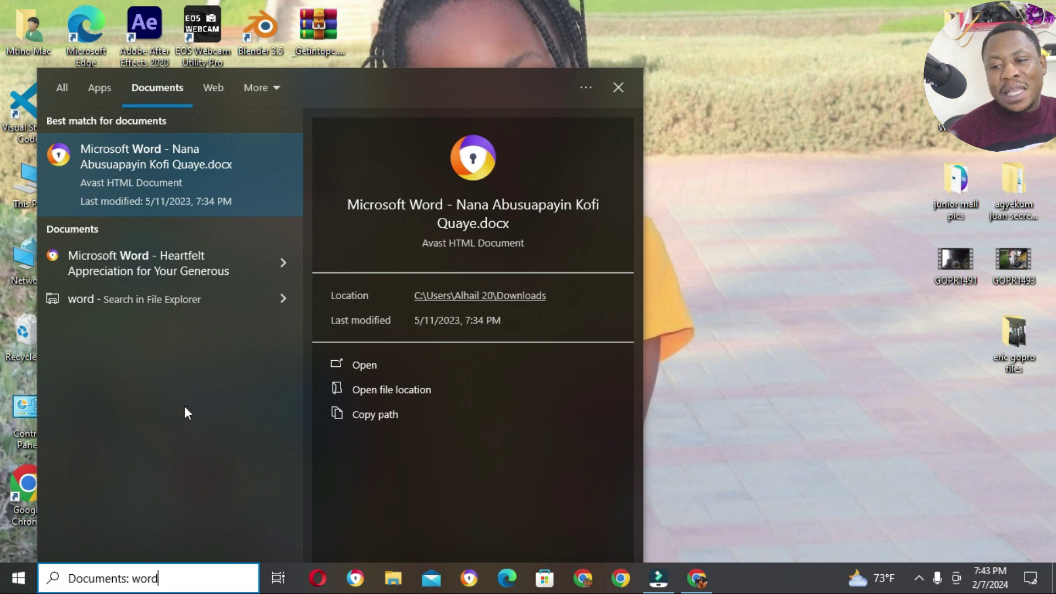
pyautogui.click(214, 88)
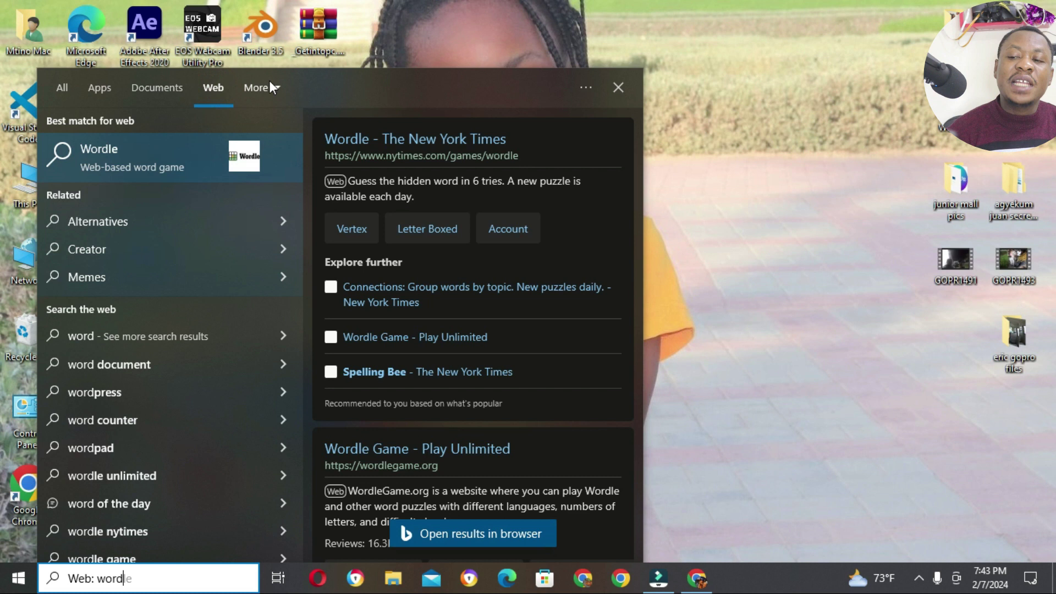
pyautogui.click(268, 86)
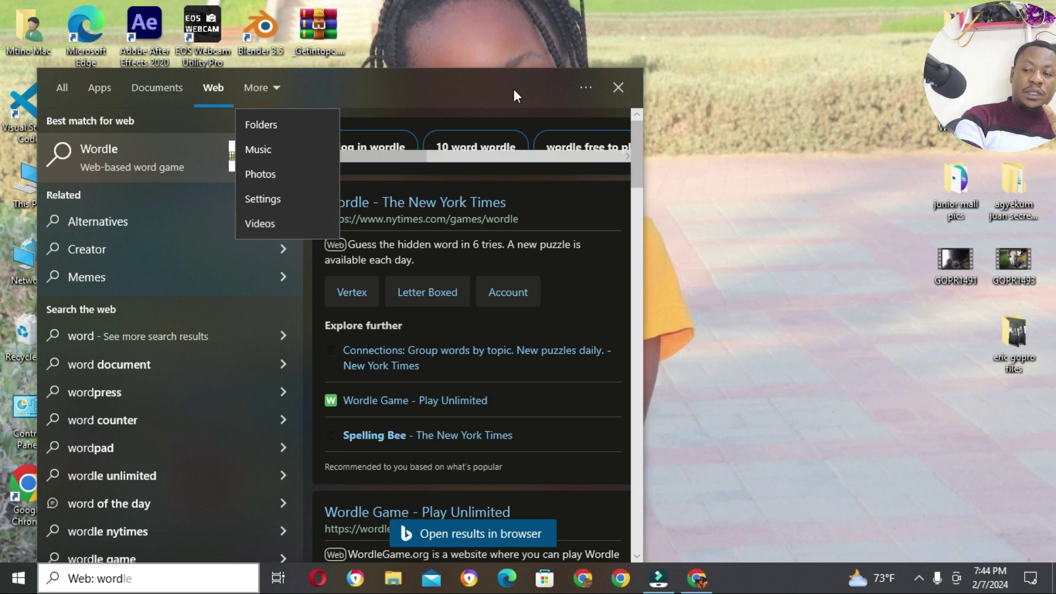
# Dismiss the category list, return to all results for "wordle" and look through the web result preview
pyautogui.click(471, 88)
pyautogui.click(196, 582)
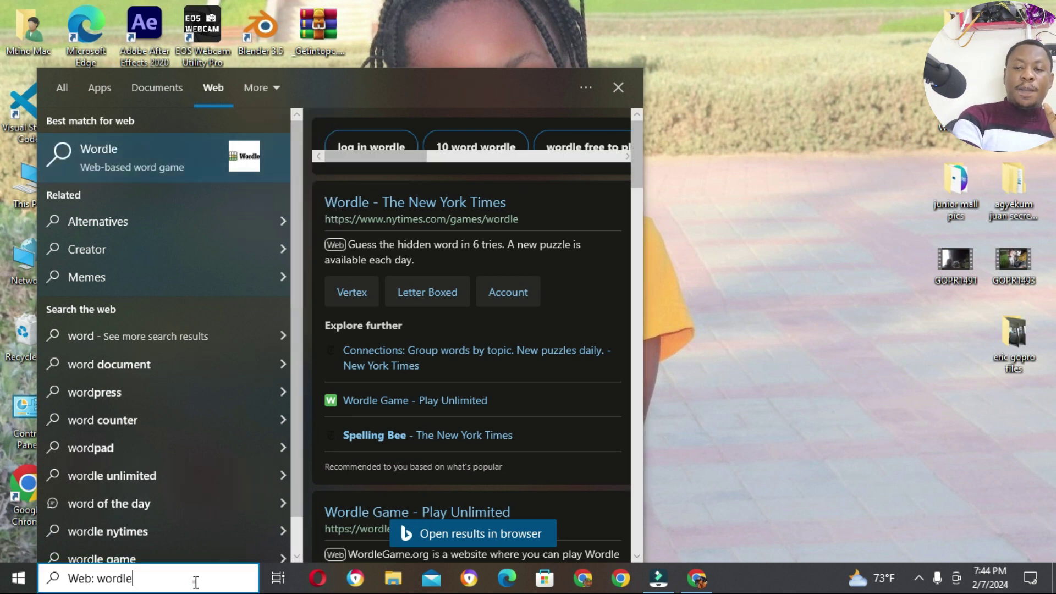
pyautogui.click(62, 88)
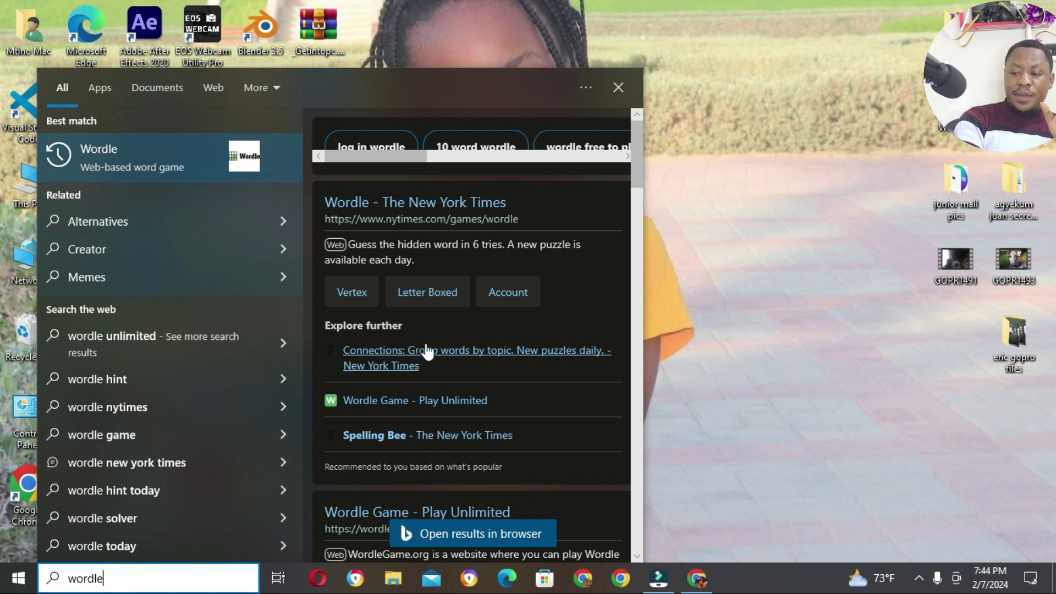
pyautogui.scroll(-10, 426, 352)
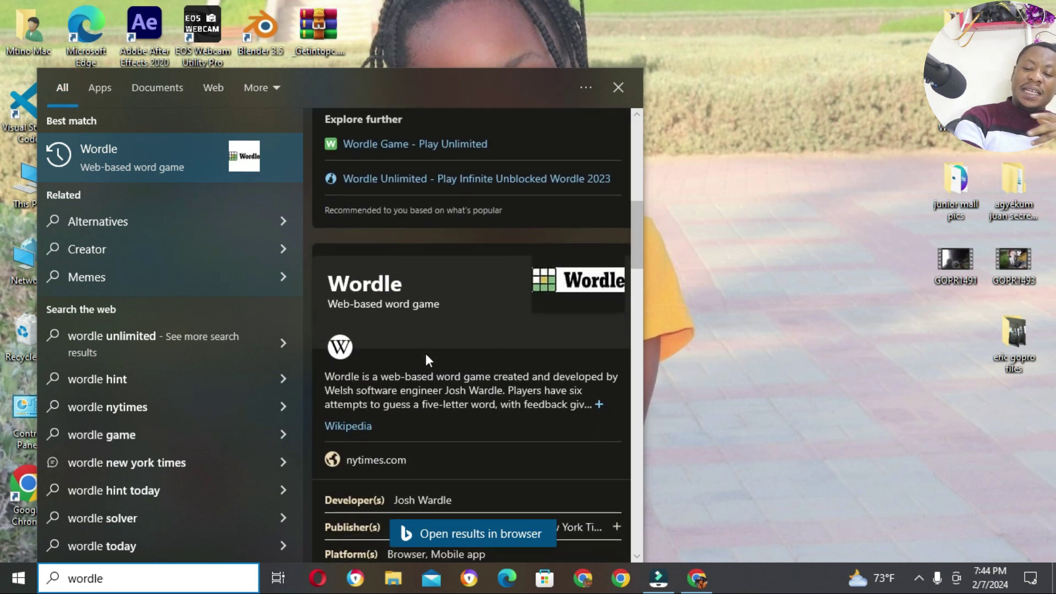
pyautogui.scroll(-10, 425, 353)
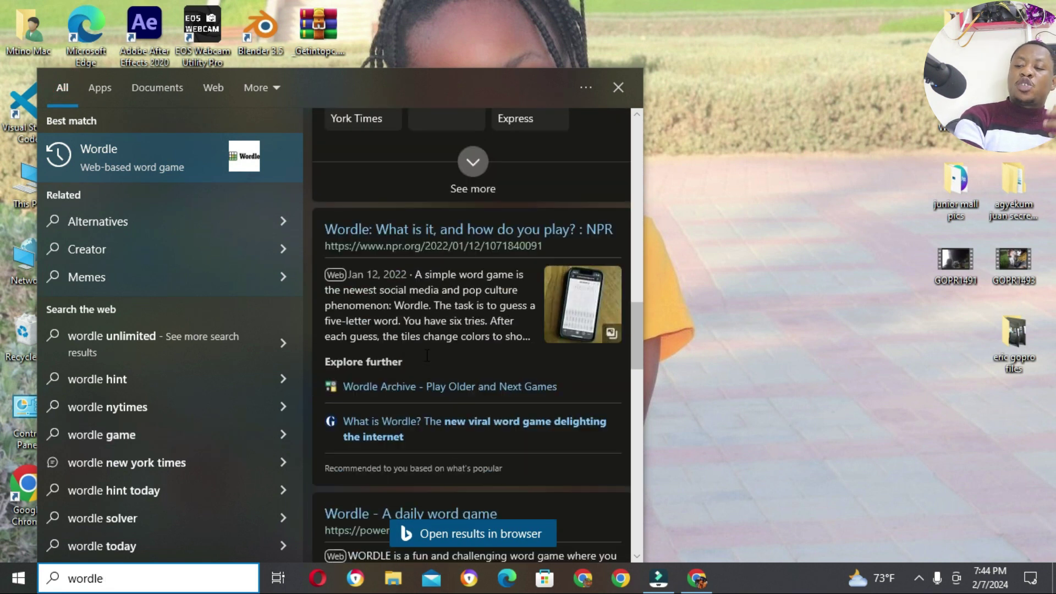
# Look through the remaining web results for "wordle" in the search preview and return towards the beginning
pyautogui.scroll(-8, 427, 355)
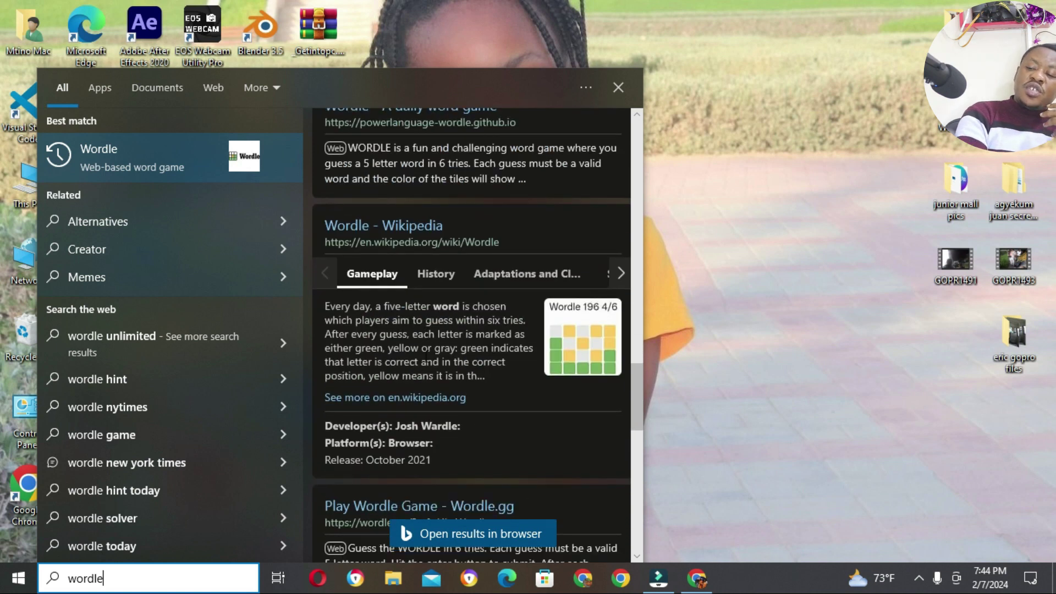
pyautogui.scroll(-3, 427, 355)
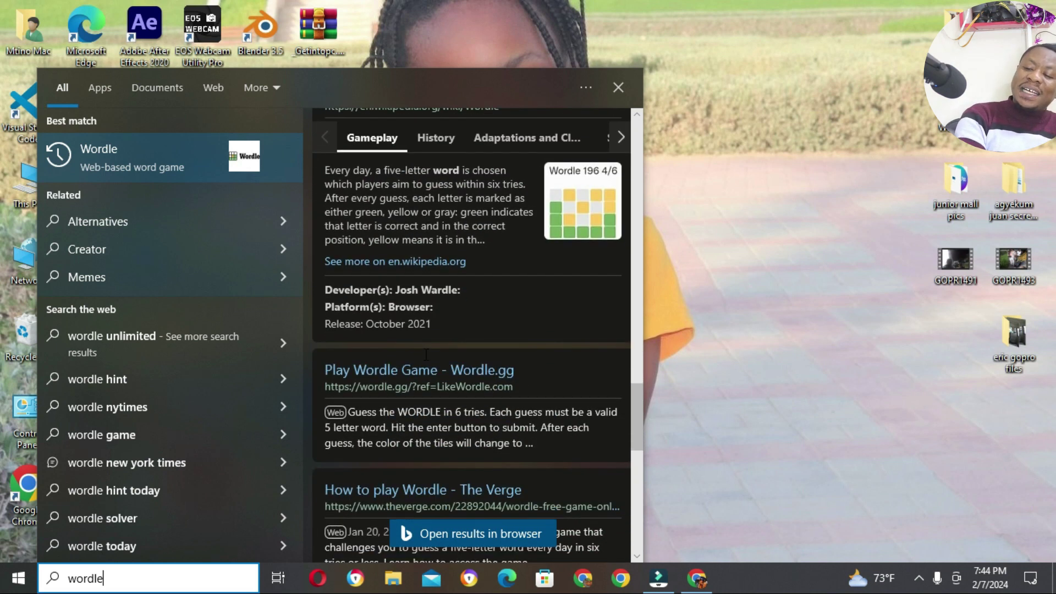
pyautogui.scroll(-3, 426, 355)
pyautogui.scroll(11, 427, 356)
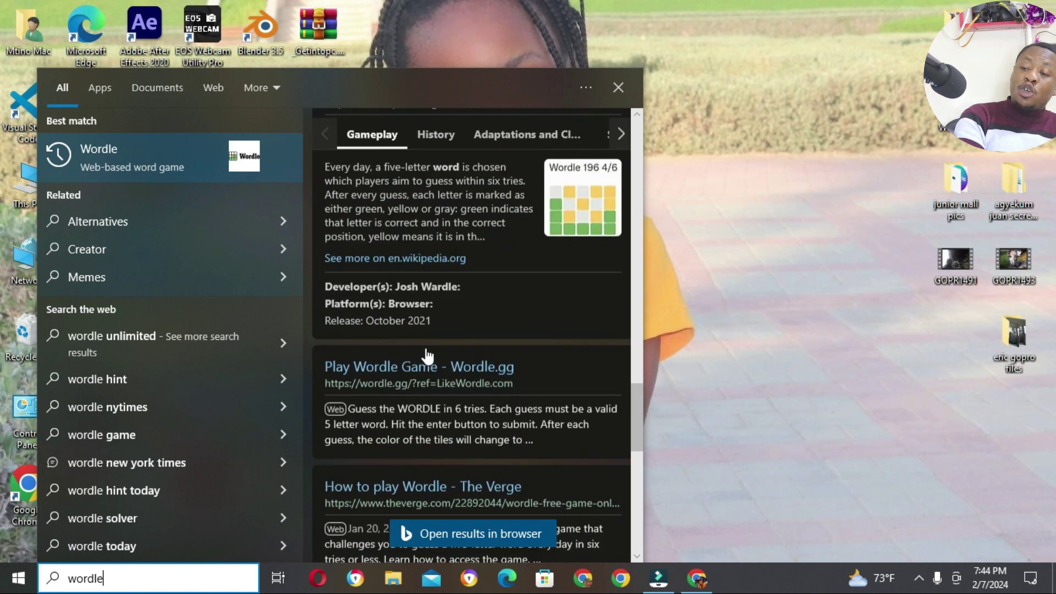
pyautogui.scroll(12, 426, 358)
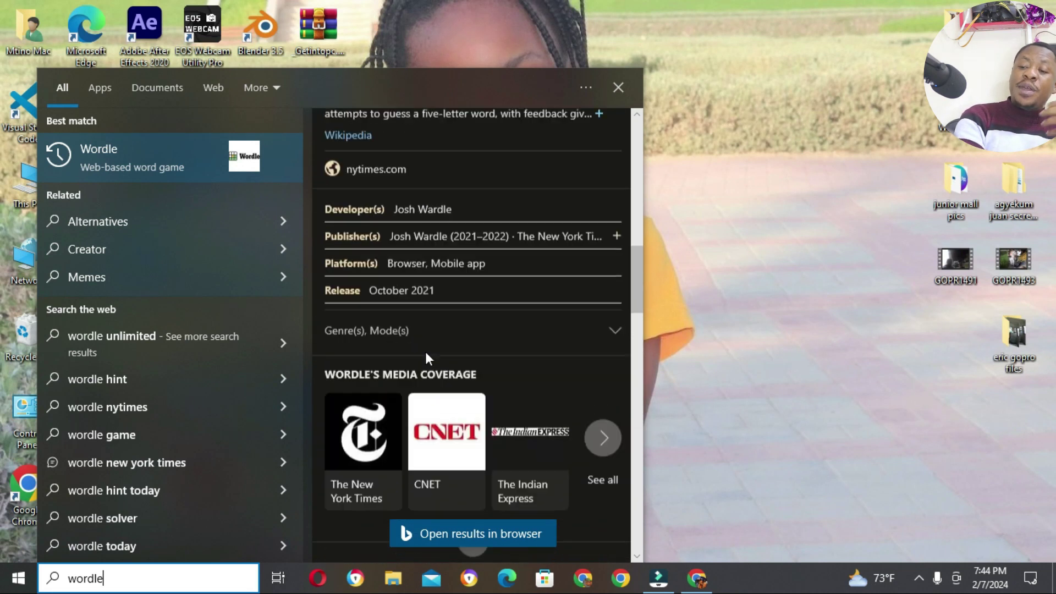
pyautogui.scroll(5, 425, 354)
# Clear the search term "wordle" from the Windows search
pyautogui.click(138, 572)
pyautogui.press('BackSpace')
pyautogui.press('BackSpace')
pyautogui.press('BackSpace')
pyautogui.press('BackSpace')
pyautogui.press('BackSpace')
pyautogui.press('BackSpace')
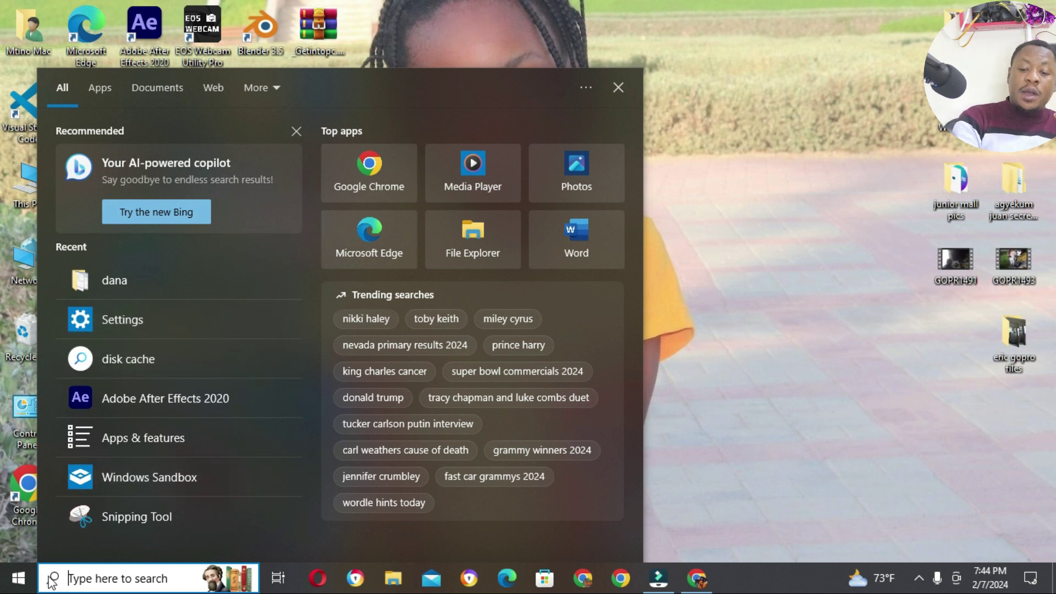
# Show the Start menu with its app list and tiles, and dismiss it
pyautogui.click(18, 578)
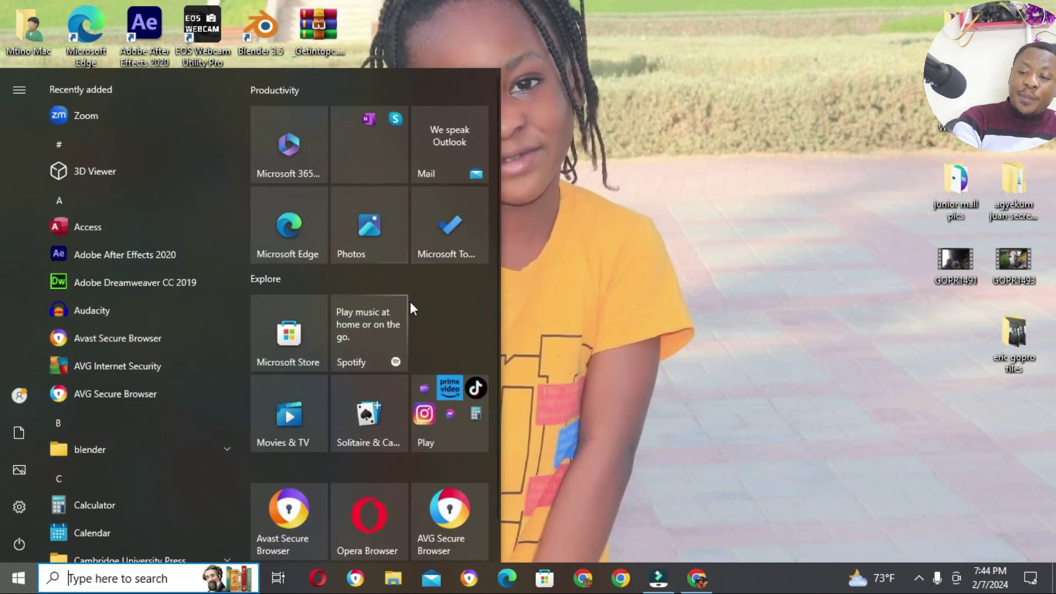
pyautogui.scroll(-1, 410, 301)
pyautogui.scroll(1, 410, 301)
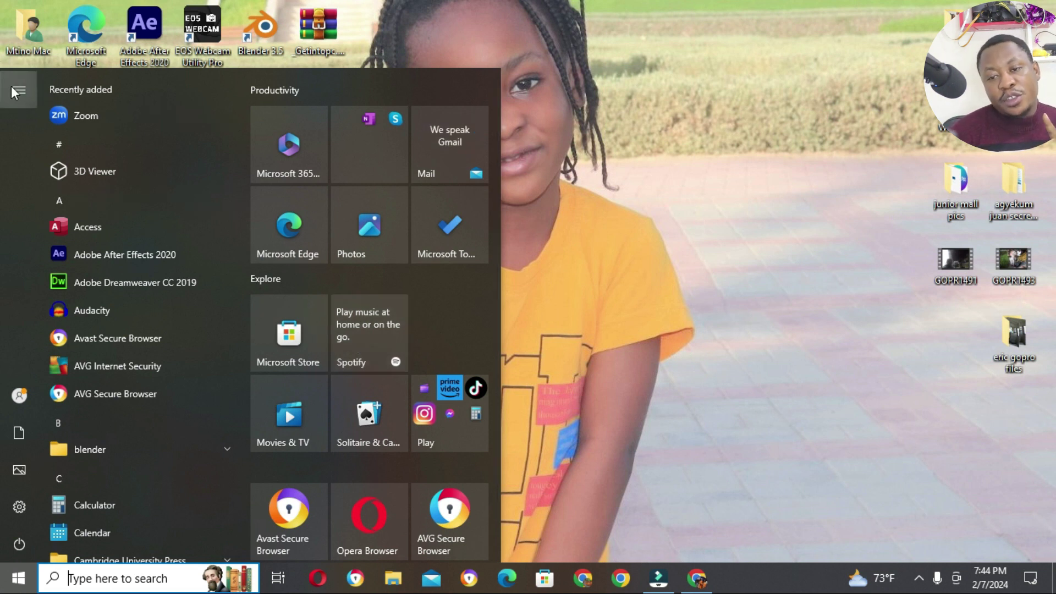
pyautogui.click(662, 226)
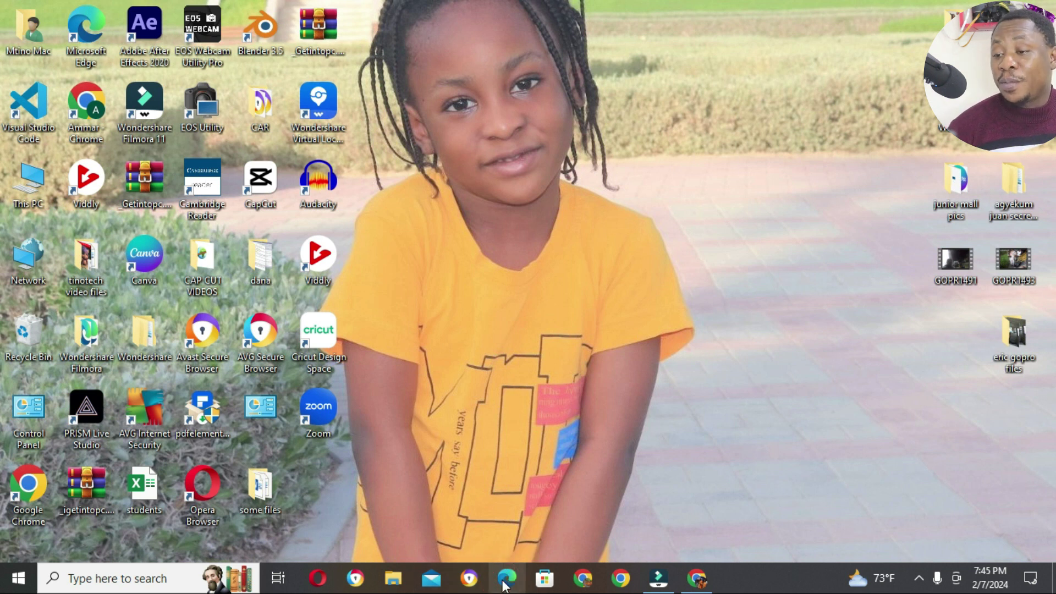
# Open Microsoft Edge maximized, look through its start page news feed and return to the desktop
pyautogui.click(503, 584)
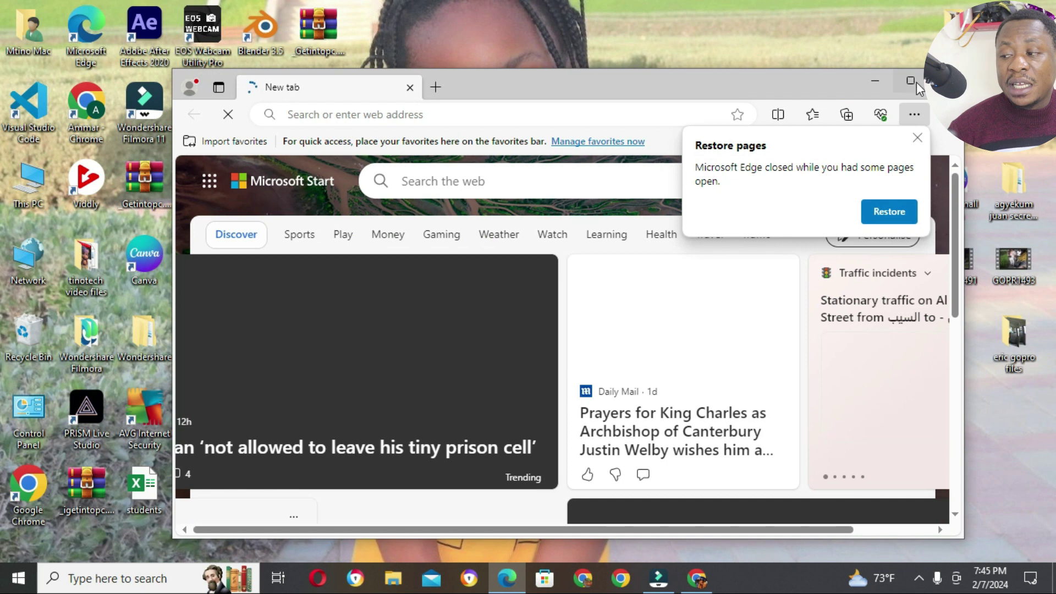
pyautogui.click(913, 82)
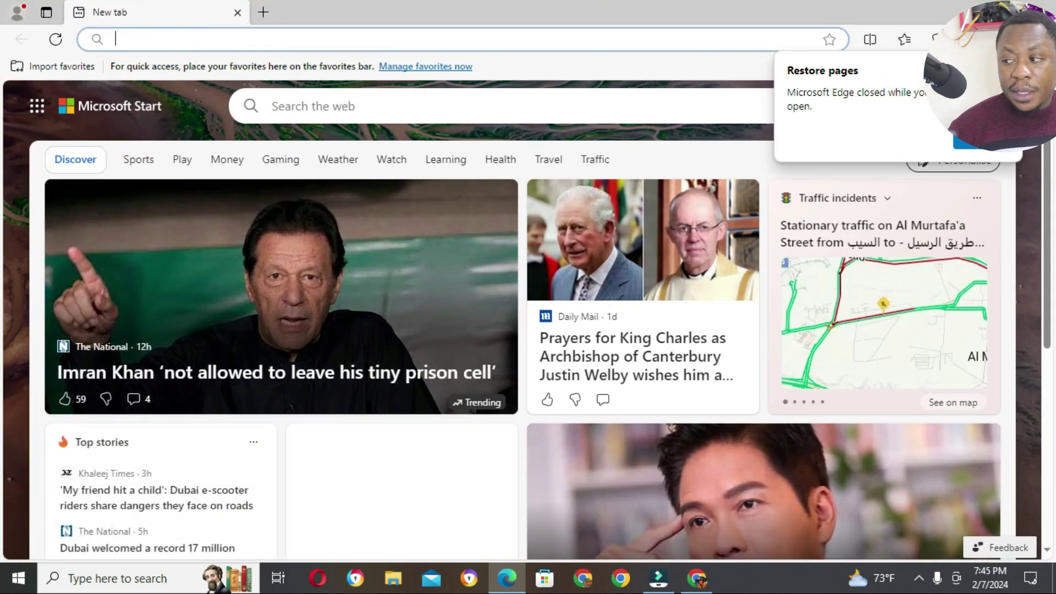
pyautogui.scroll(-15, 690, 255)
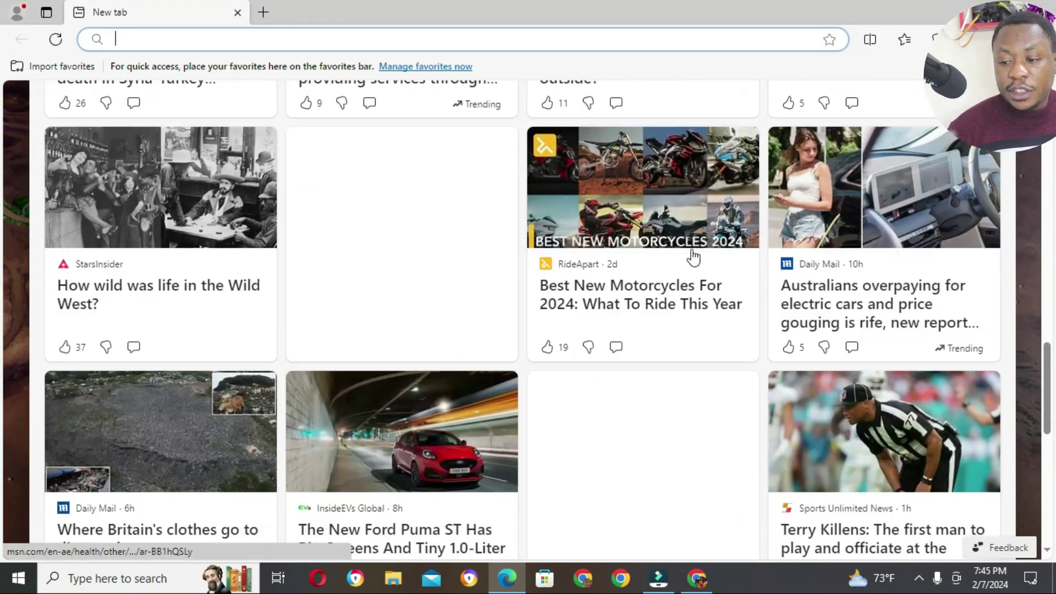
pyautogui.scroll(-5, 692, 255)
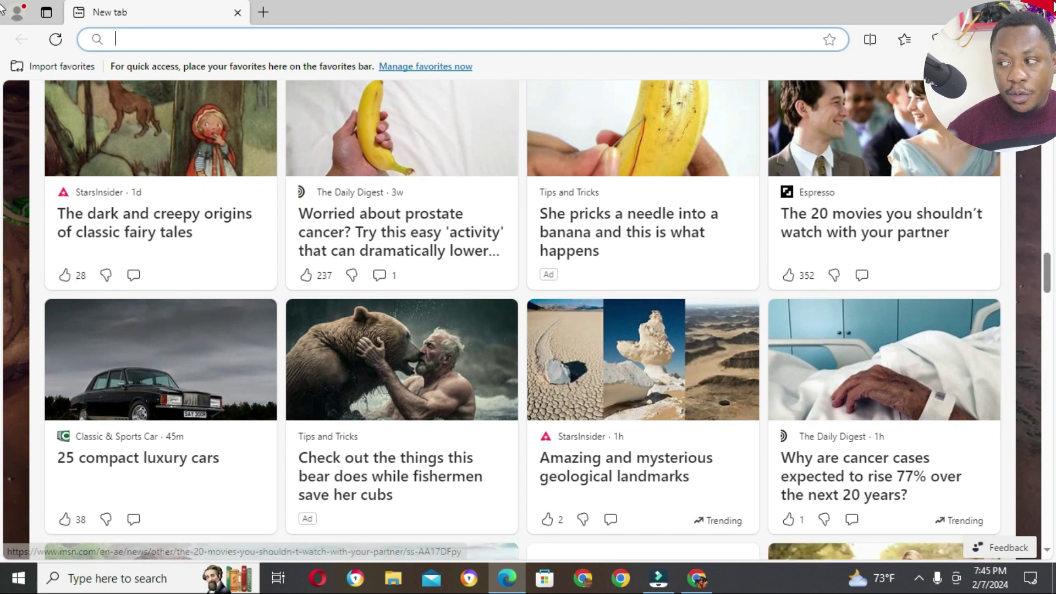
pyautogui.press('super+d')
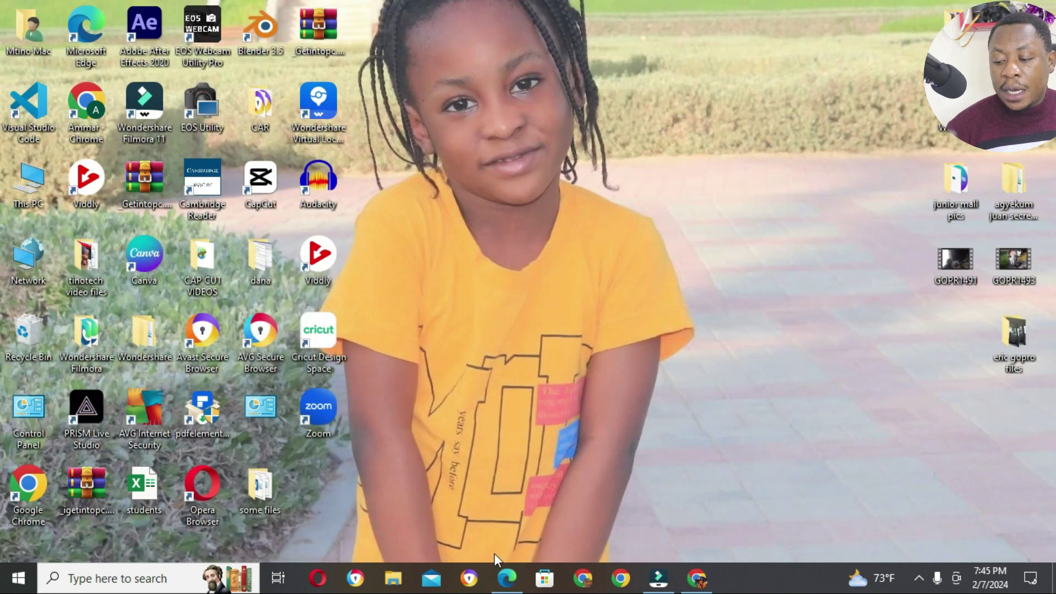
# Open File Explorer, view the "ag" folder from Quick access and return to the desktop
pyautogui.click(393, 583)
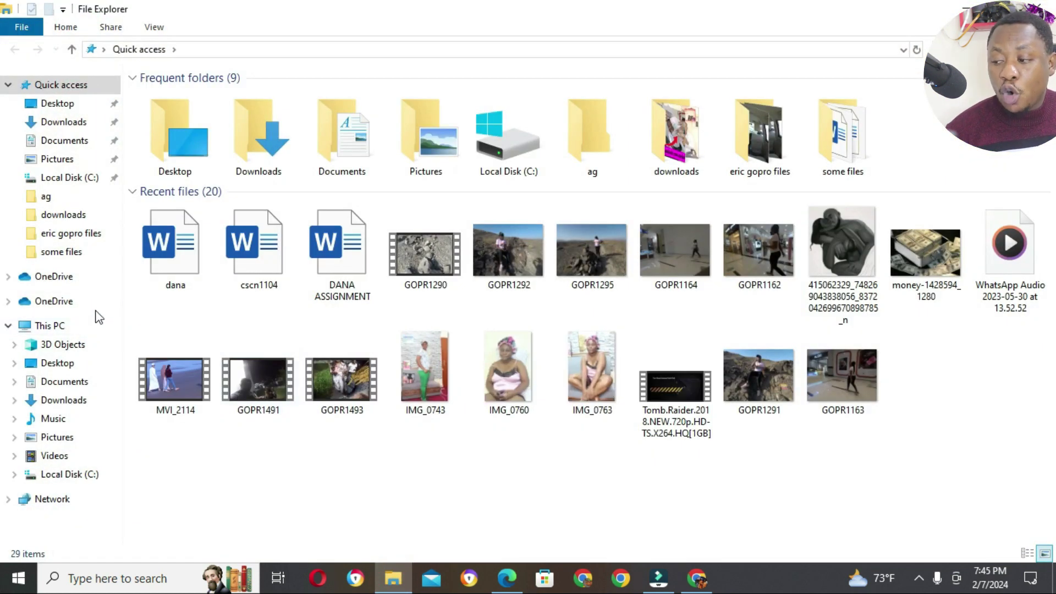
pyautogui.click(70, 198)
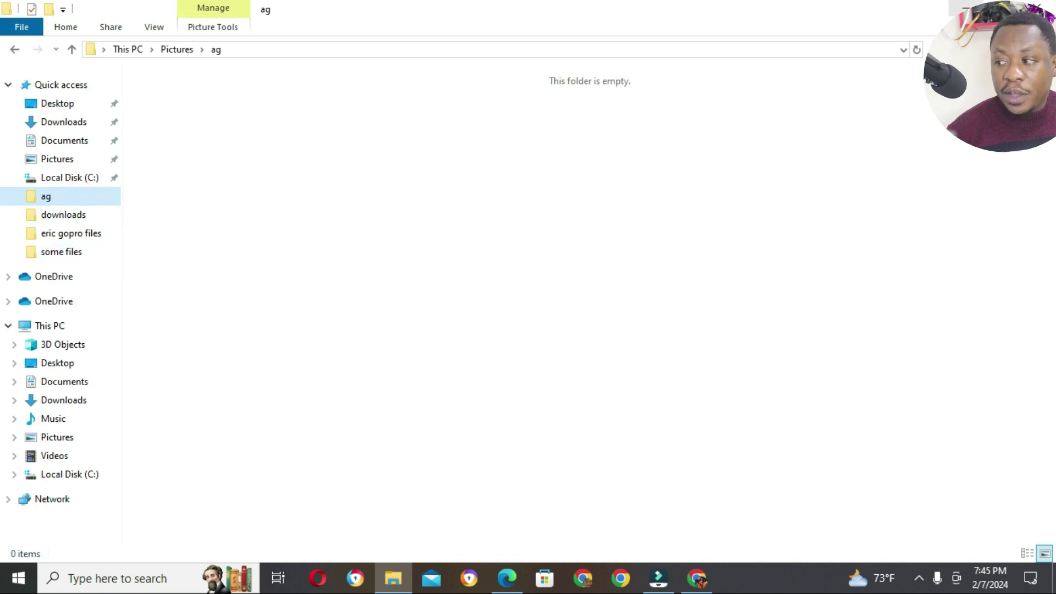
pyautogui.press('super+d')
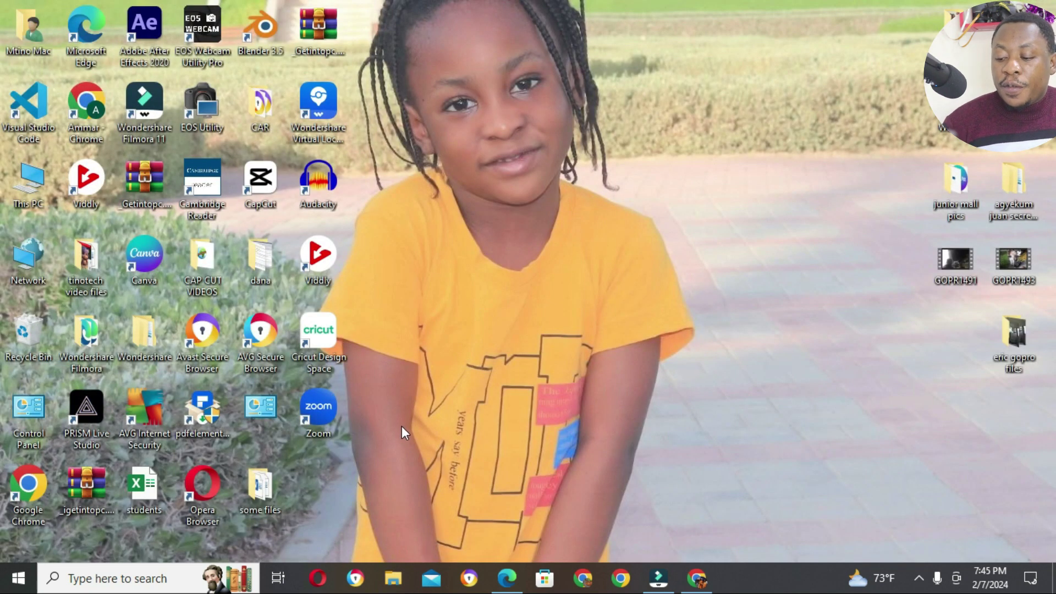
# Open the Microsoft Store maximized and search it for "adobe illustrator"
pyautogui.click(544, 584)
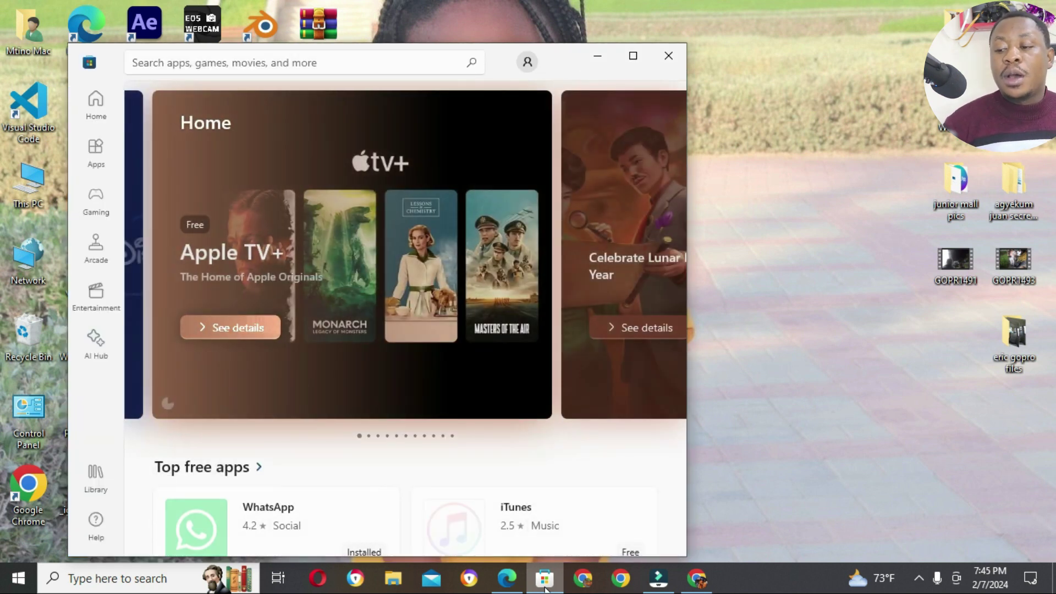
pyautogui.click(633, 57)
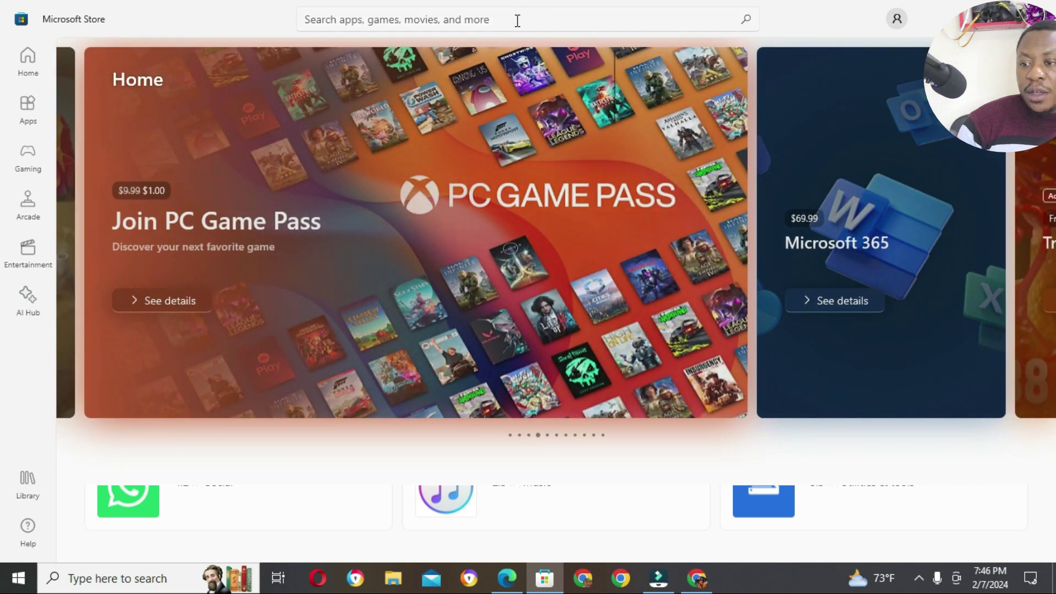
pyautogui.click(517, 20)
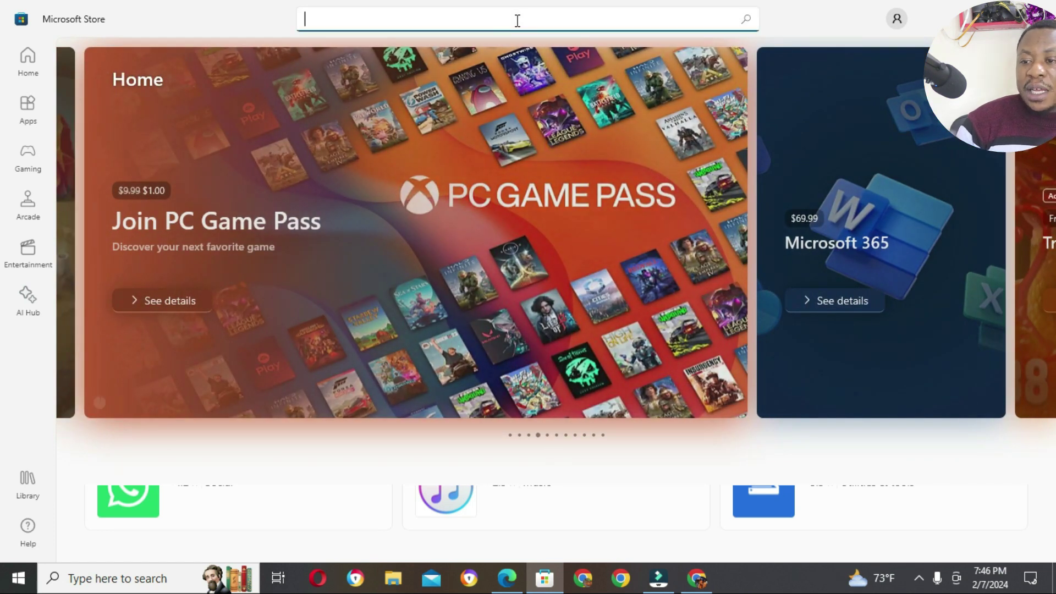
pyautogui.write('adobe')
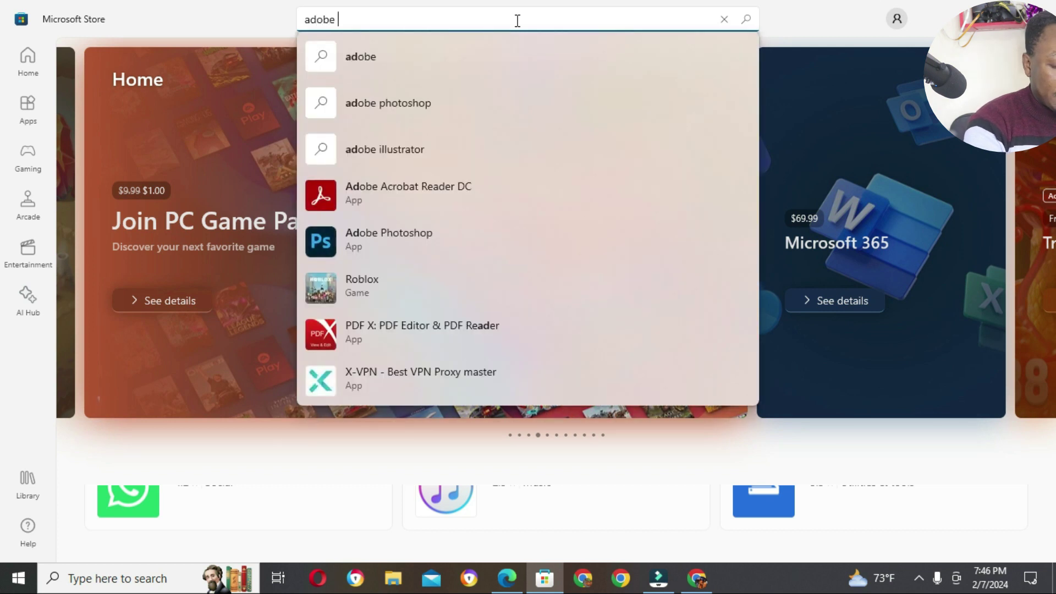
pyautogui.write(' illustrat')
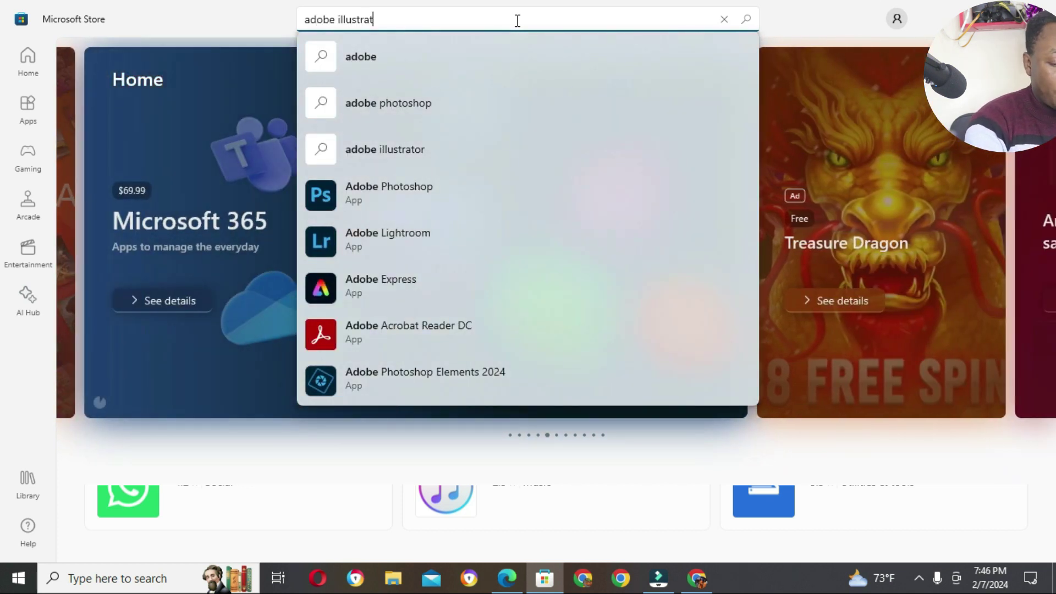
pyautogui.write('or')
pyautogui.press('Return')
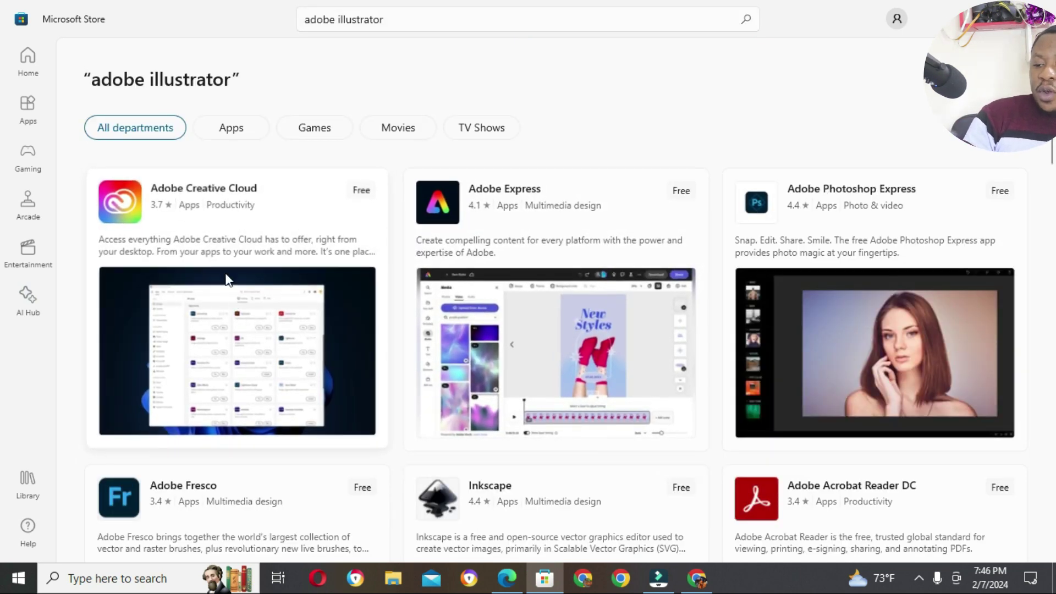
# Look through the Store results for "adobe illustrator", select the Adobe Photoshop listing and close the Store
pyautogui.moveTo(197, 215)
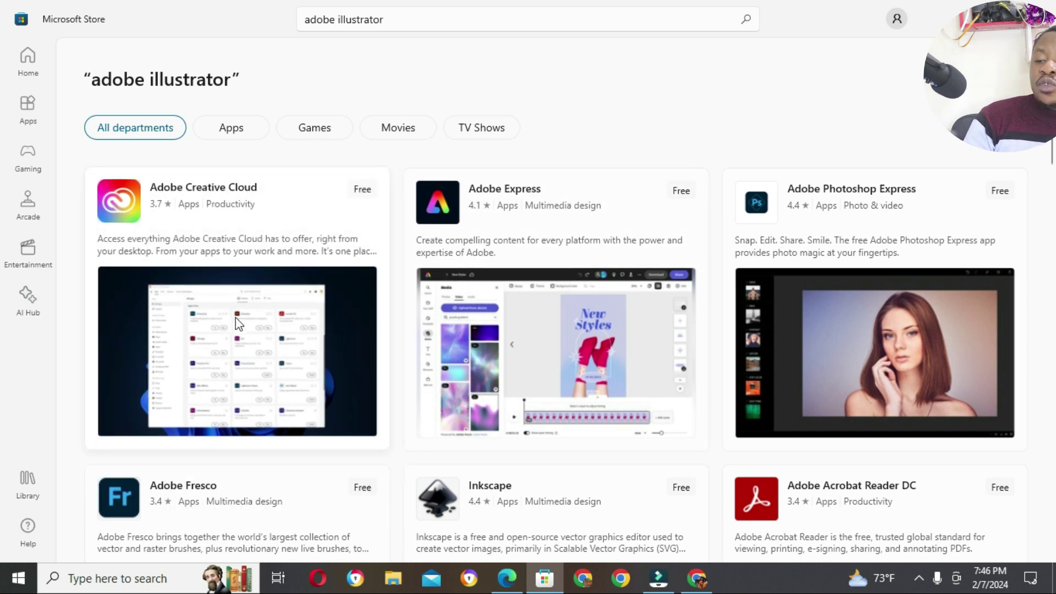
pyautogui.scroll(-5, 537, 308)
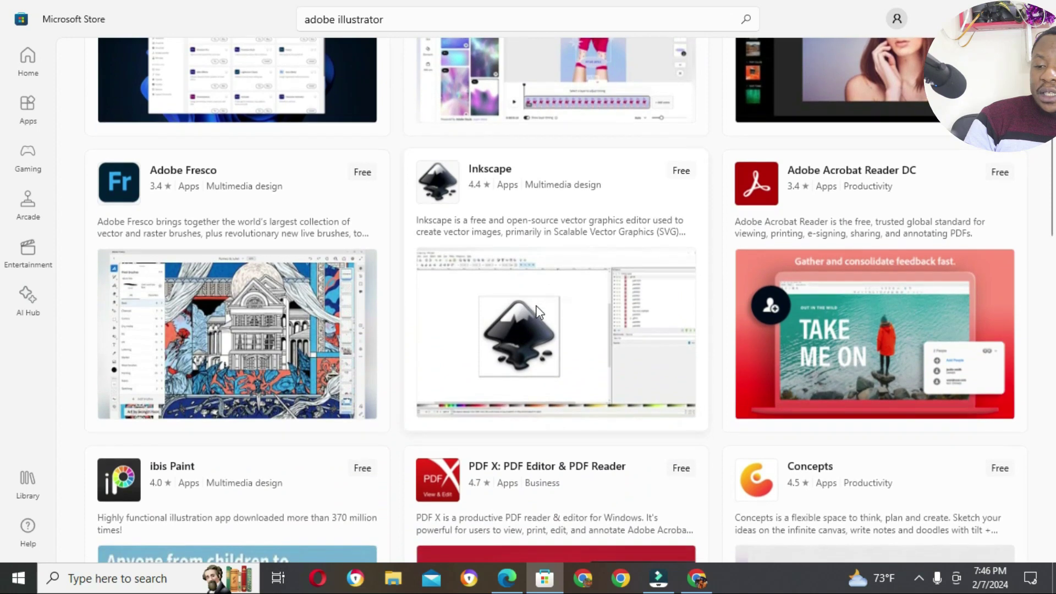
pyautogui.scroll(-3, 537, 311)
pyautogui.scroll(3, 539, 308)
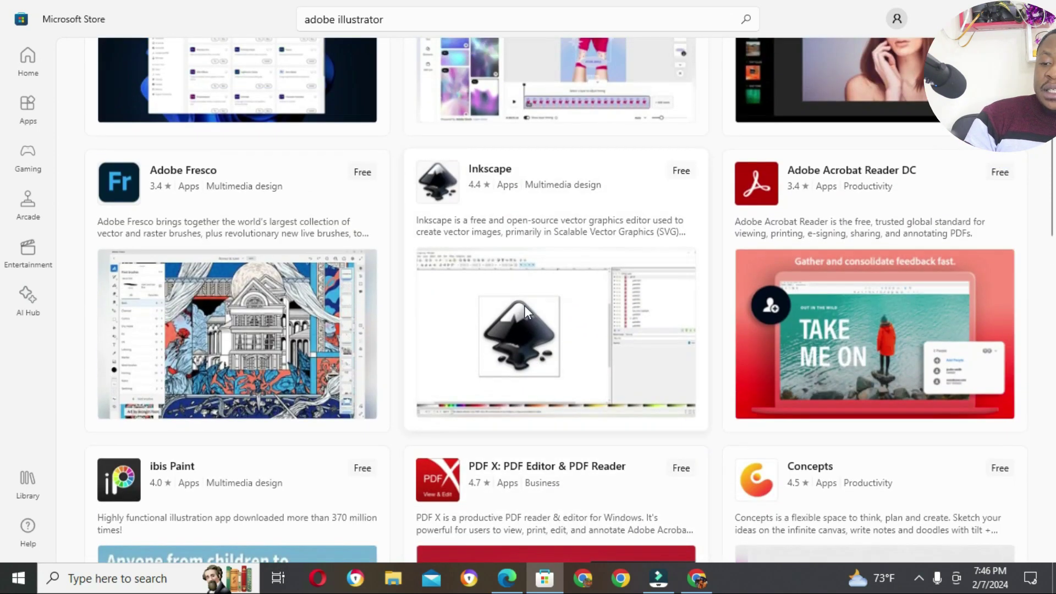
pyautogui.scroll(3, 196, 299)
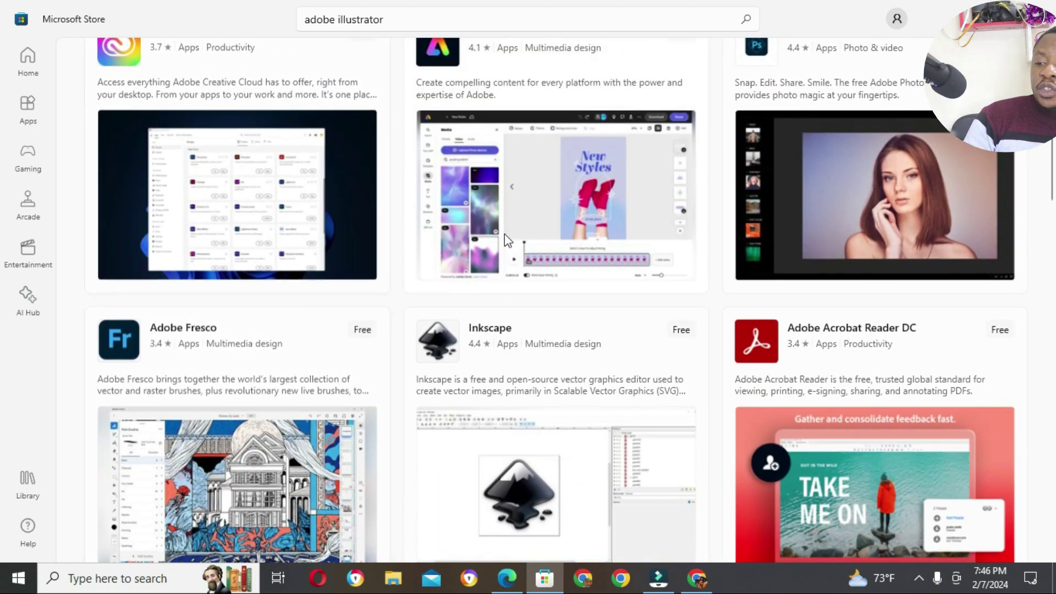
pyautogui.scroll(-20, 619, 235)
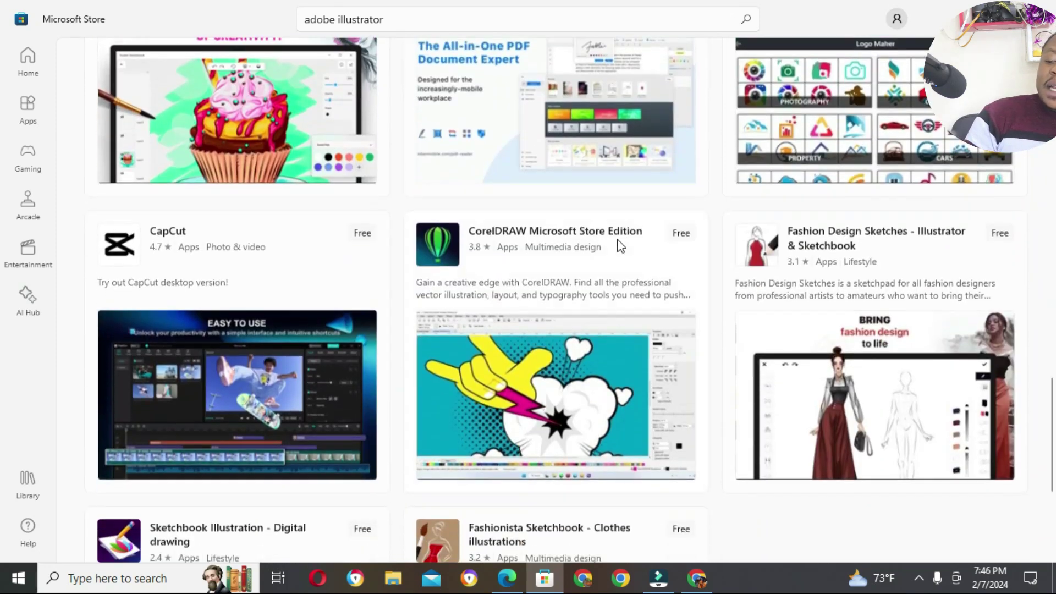
pyautogui.scroll(-20, 620, 246)
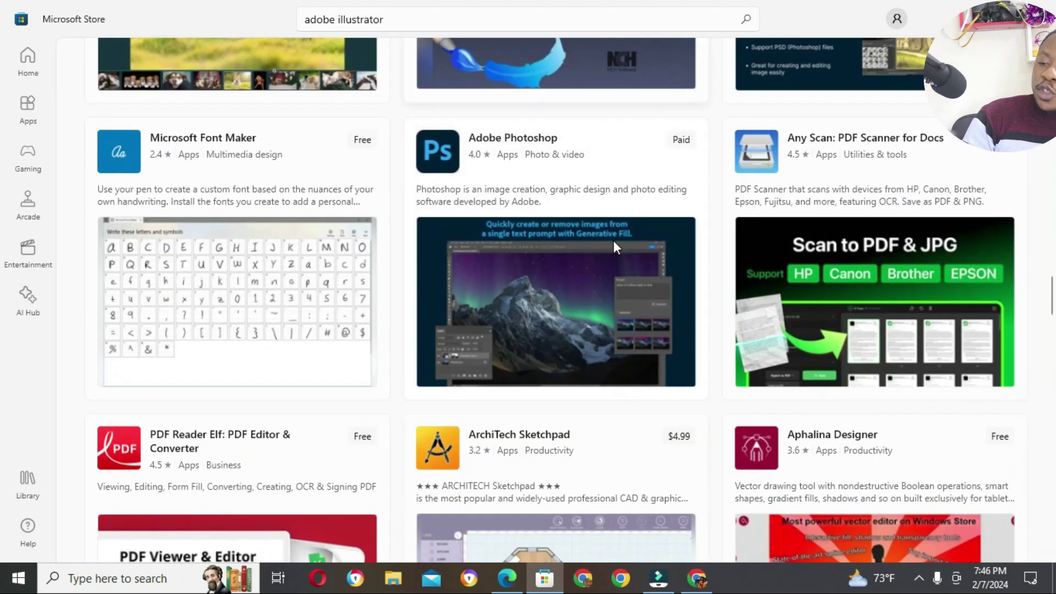
pyautogui.click(611, 239)
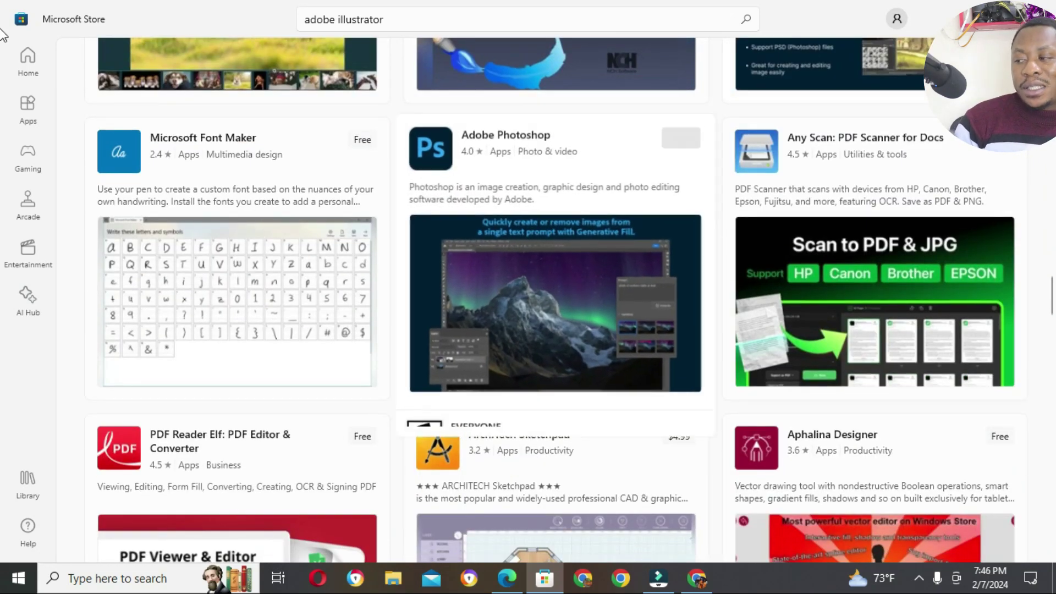
pyautogui.click(980, 19)
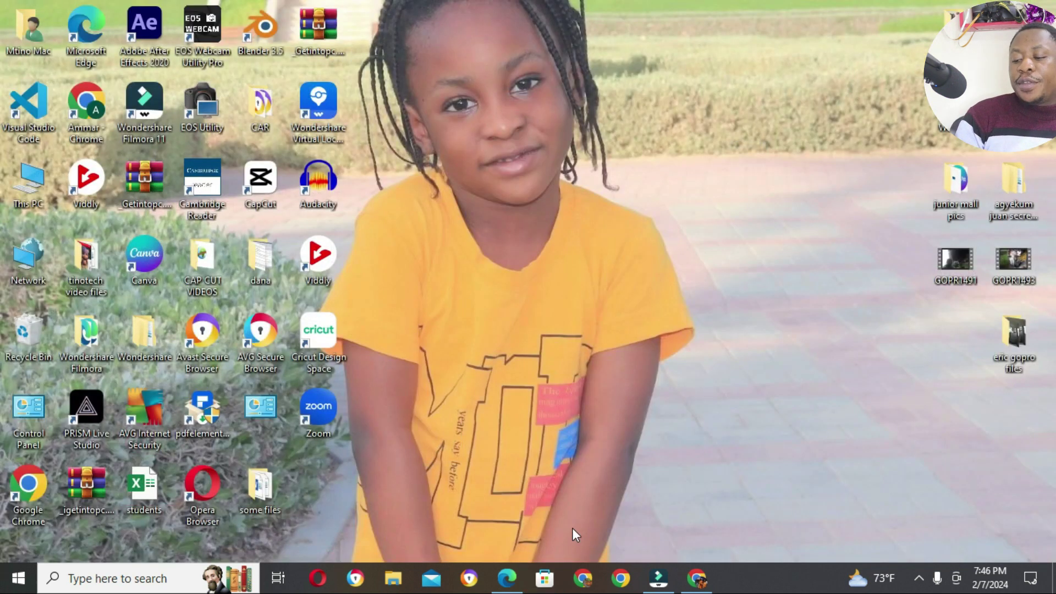
# Open Google Chrome, show its new tab page maximized and close the browser
pyautogui.click(583, 578)
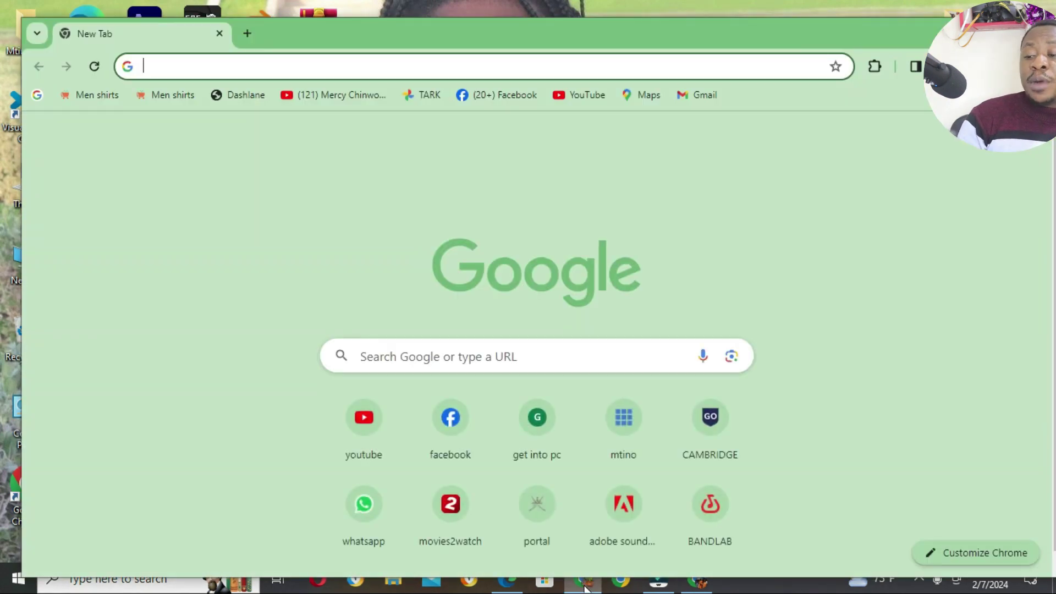
pyautogui.press('super+Up')
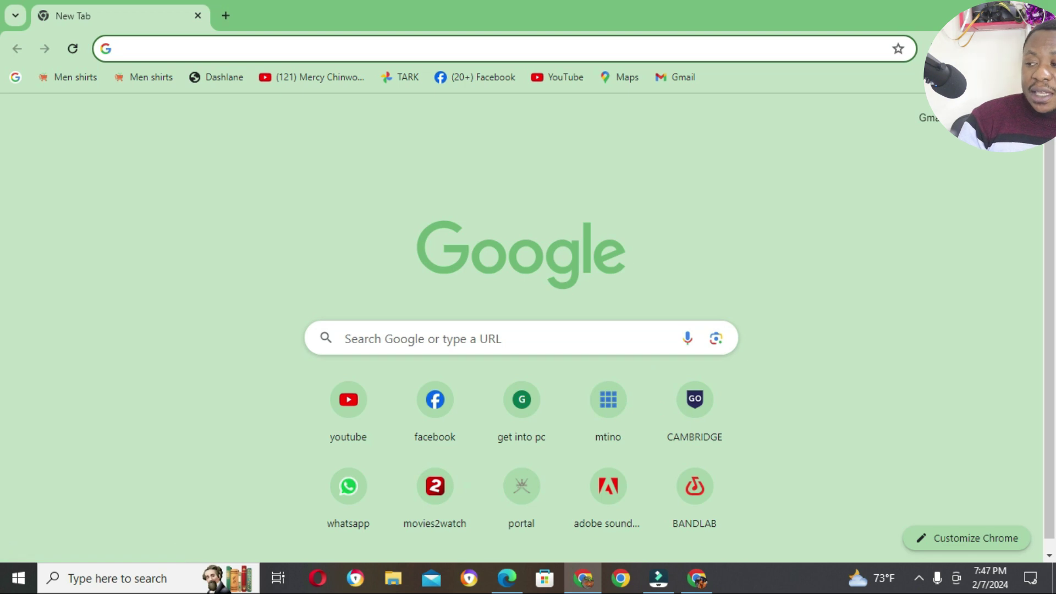
pyautogui.click(980, 15)
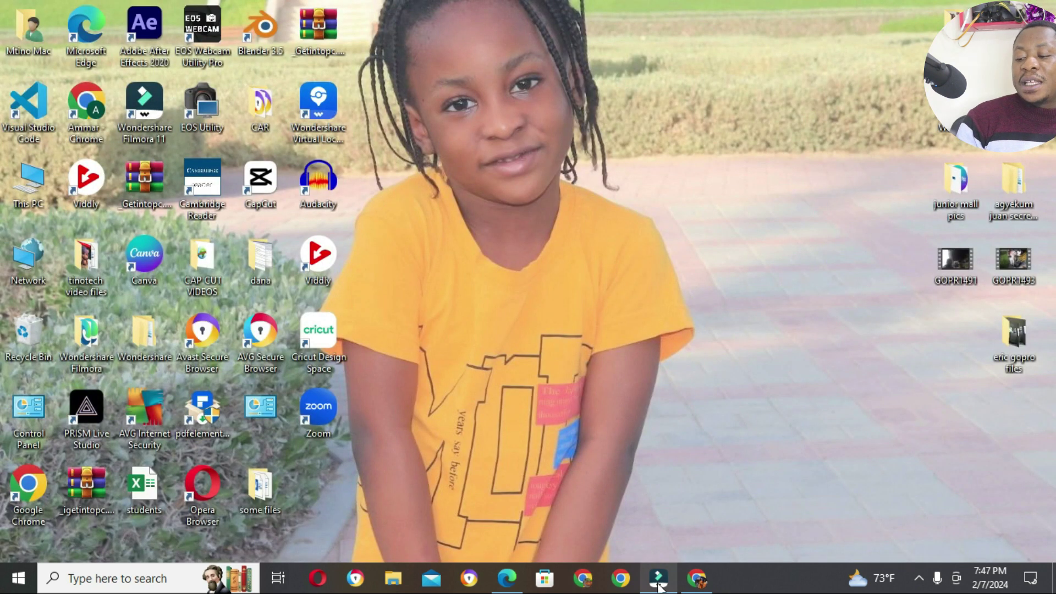
# Launch Zoom from its desktop shortcut
pyautogui.moveTo(661, 588)
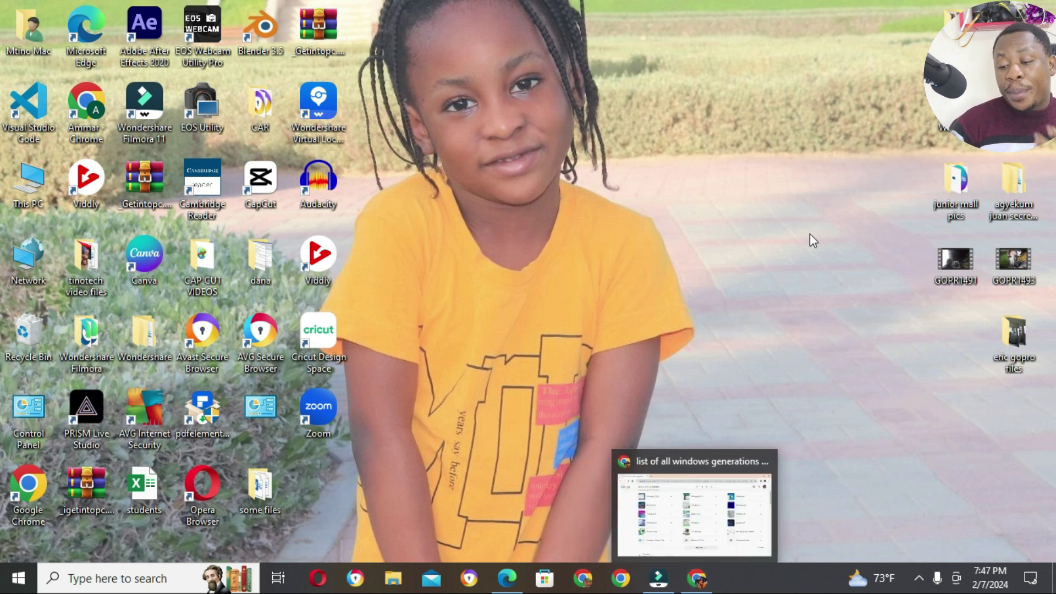
pyautogui.doubleClick(318, 409)
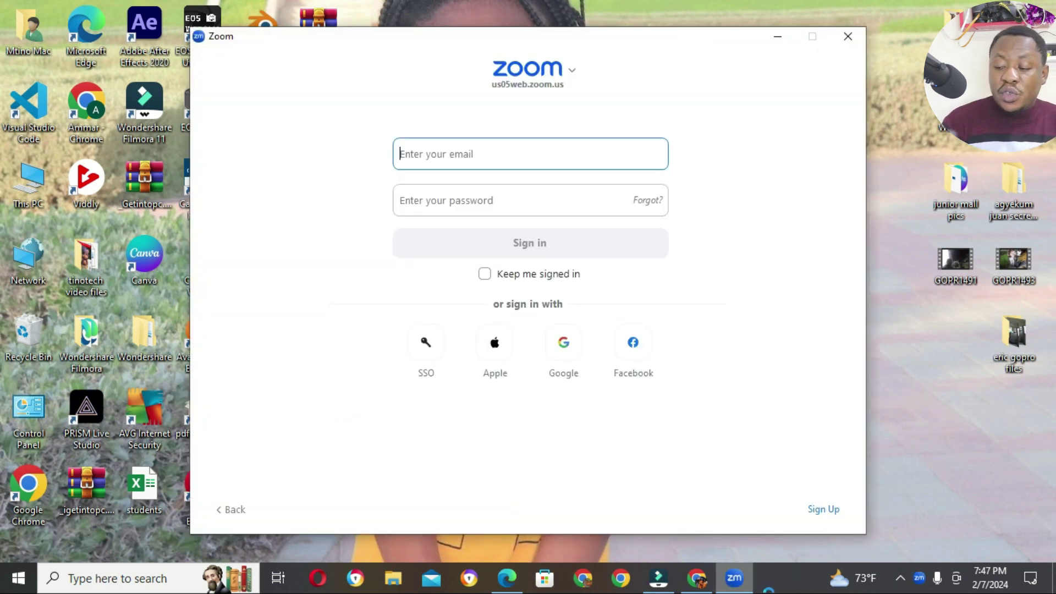
# Close the Zoom sign-in window
pyautogui.moveTo(741, 582)
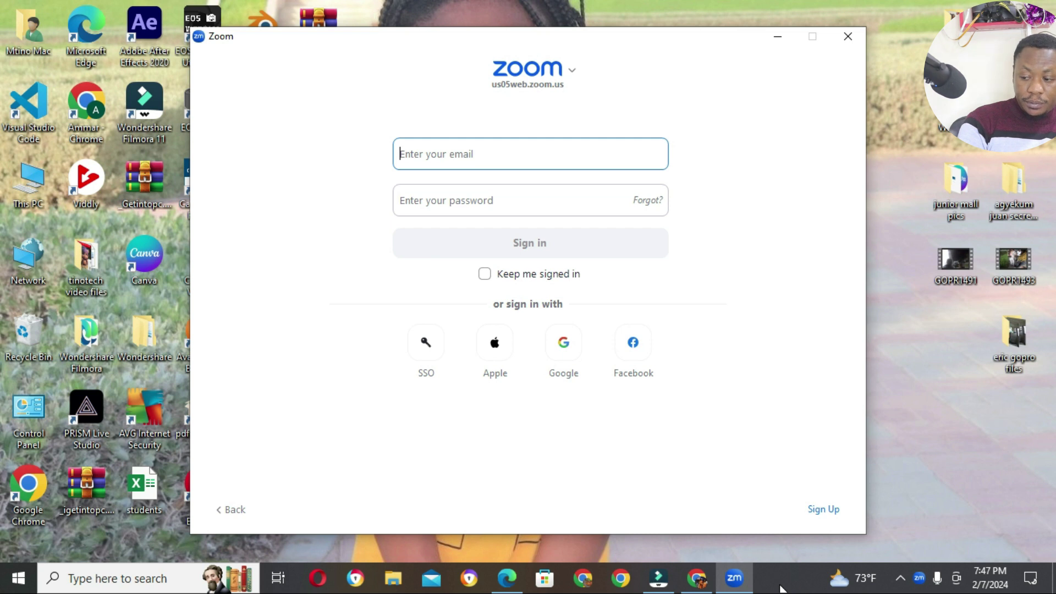
pyautogui.click(847, 36)
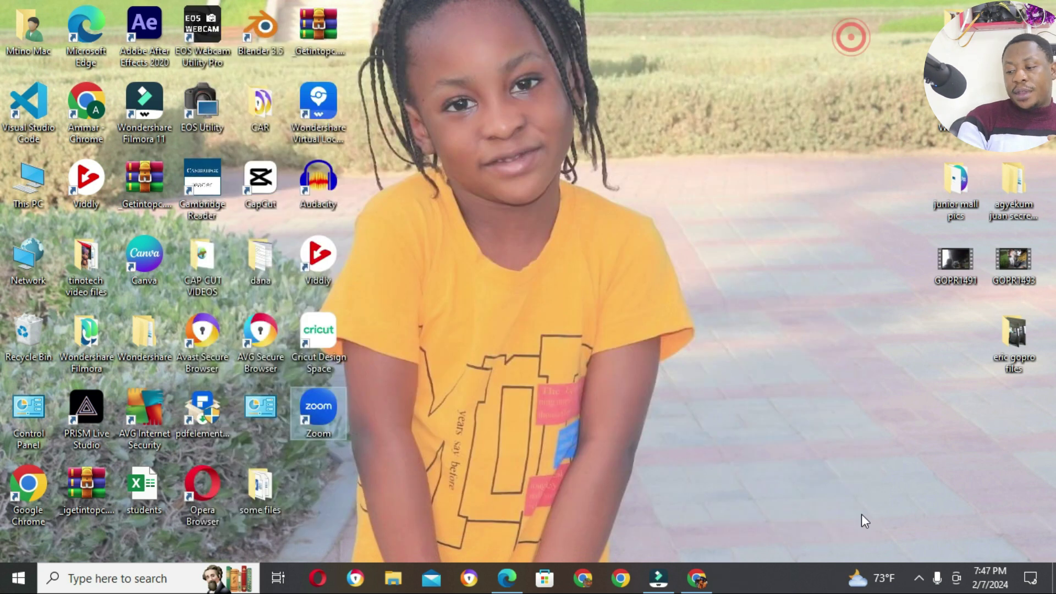
# Open the full Muscat weather forecast from the taskbar weather widget and dismiss the current-temperature poll
pyautogui.click(879, 577)
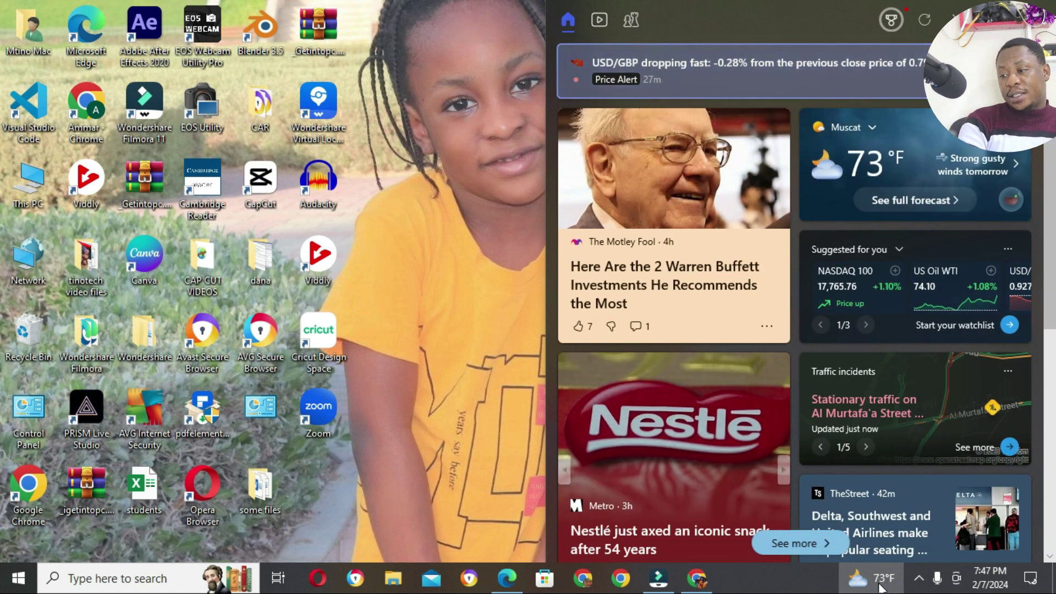
pyautogui.click(914, 151)
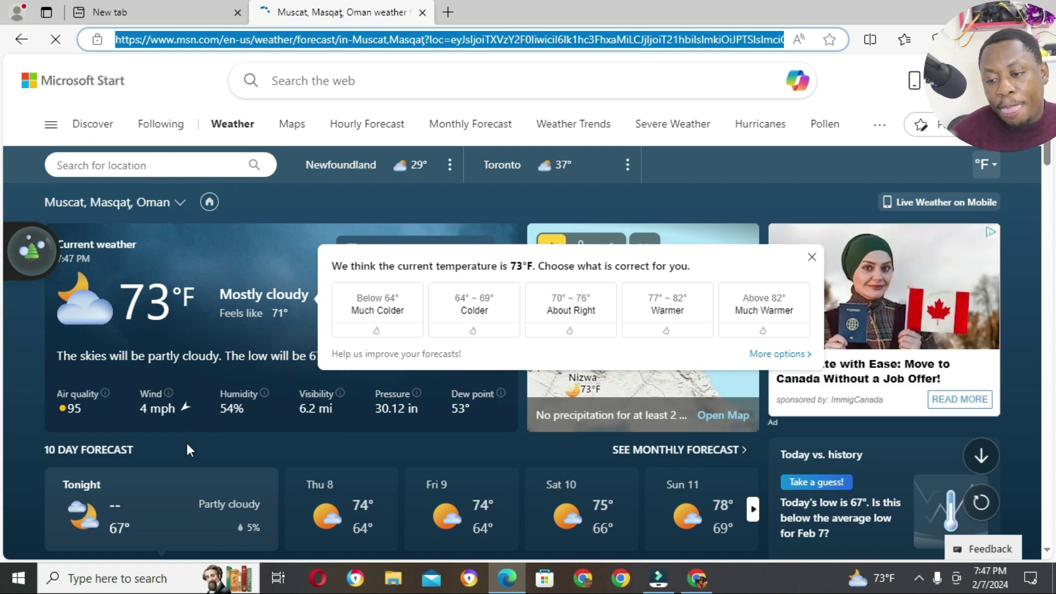
pyautogui.click(812, 257)
# Look through the Muscat forecast page and the news stories below it, and close the browser with all its tabs
pyautogui.scroll(-12, 361, 290)
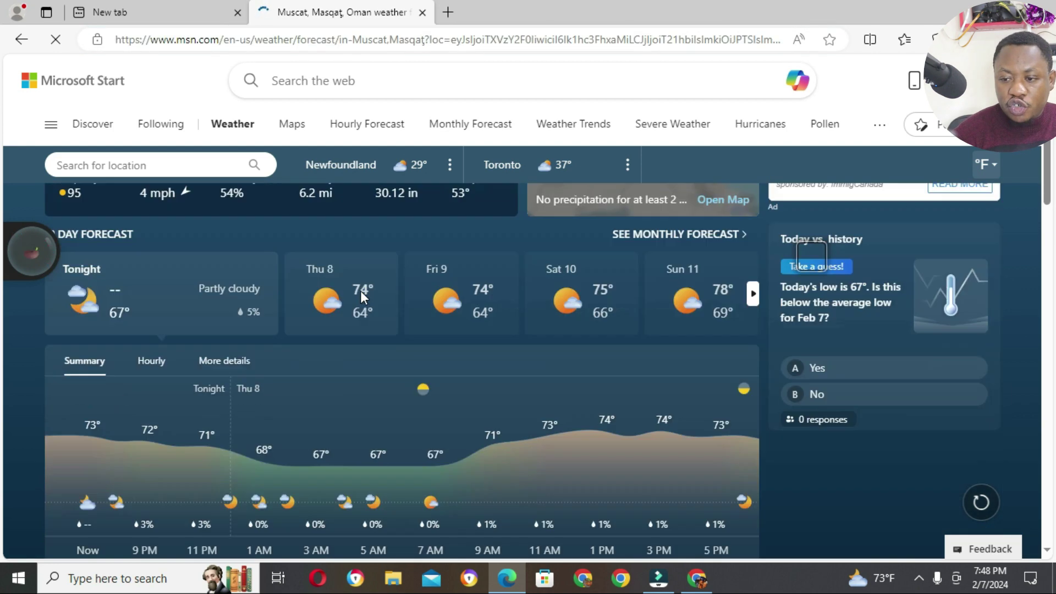
pyautogui.scroll(-15, 361, 297)
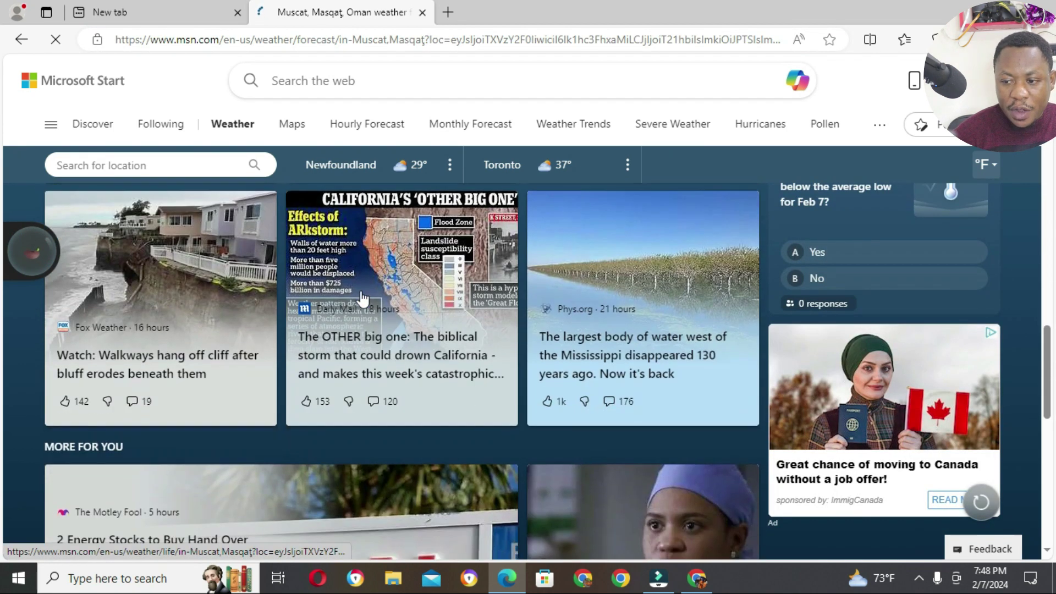
pyautogui.scroll(-10, 362, 299)
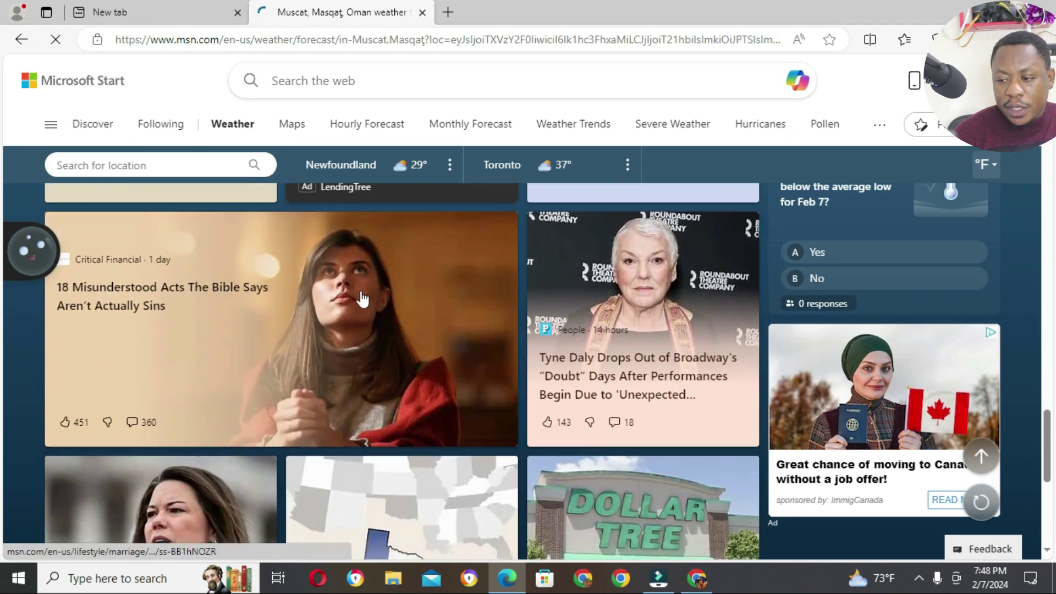
pyautogui.scroll(-10, 361, 299)
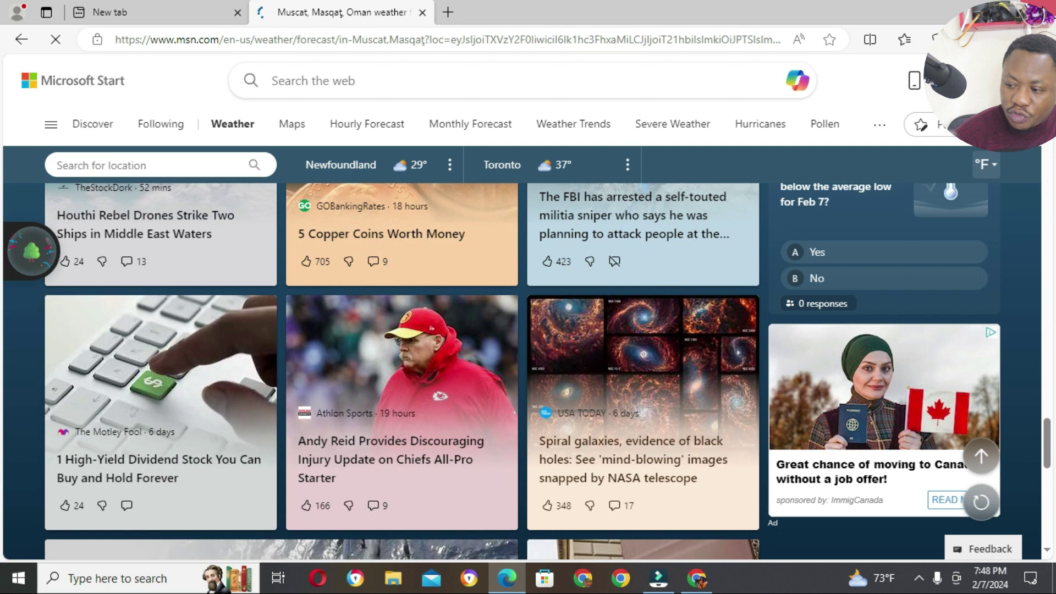
pyautogui.click(1044, 9)
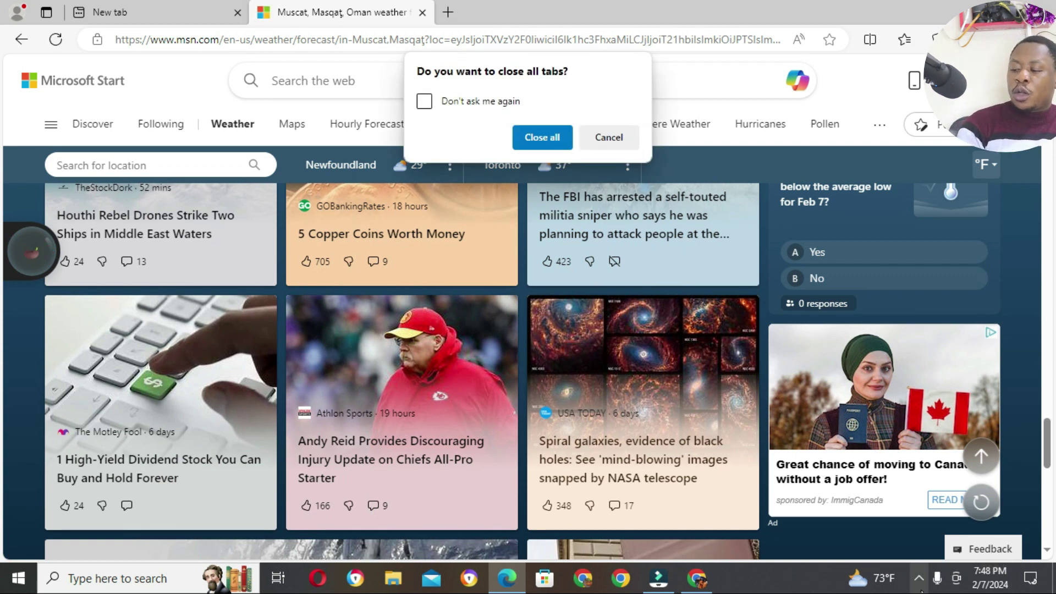
pyautogui.click(566, 137)
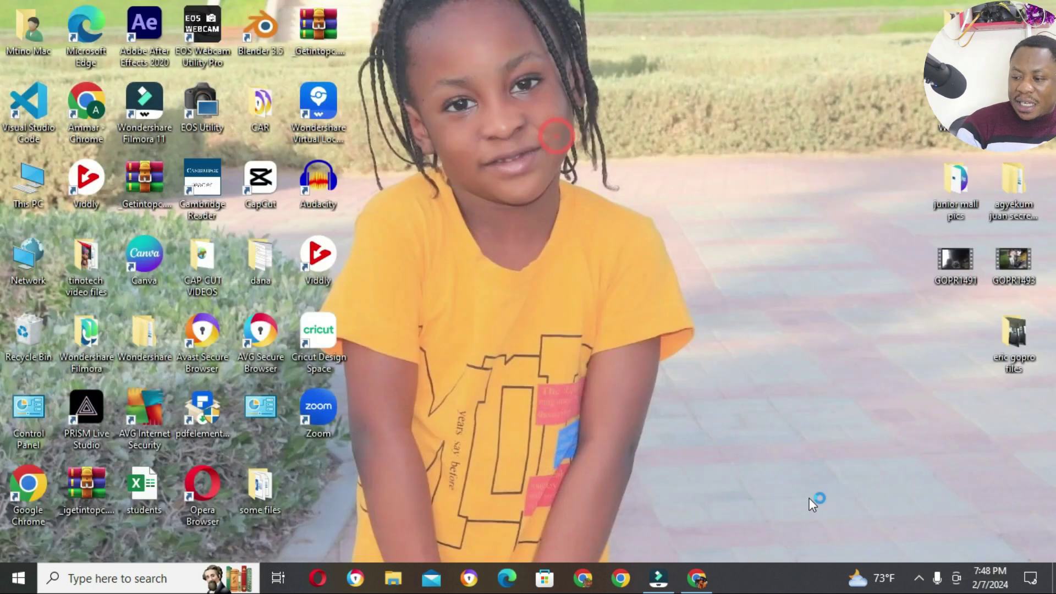
# Open Windows Security from the hidden tray icons, review its protection areas and expanded navigation list, and close it
pyautogui.click(919, 582)
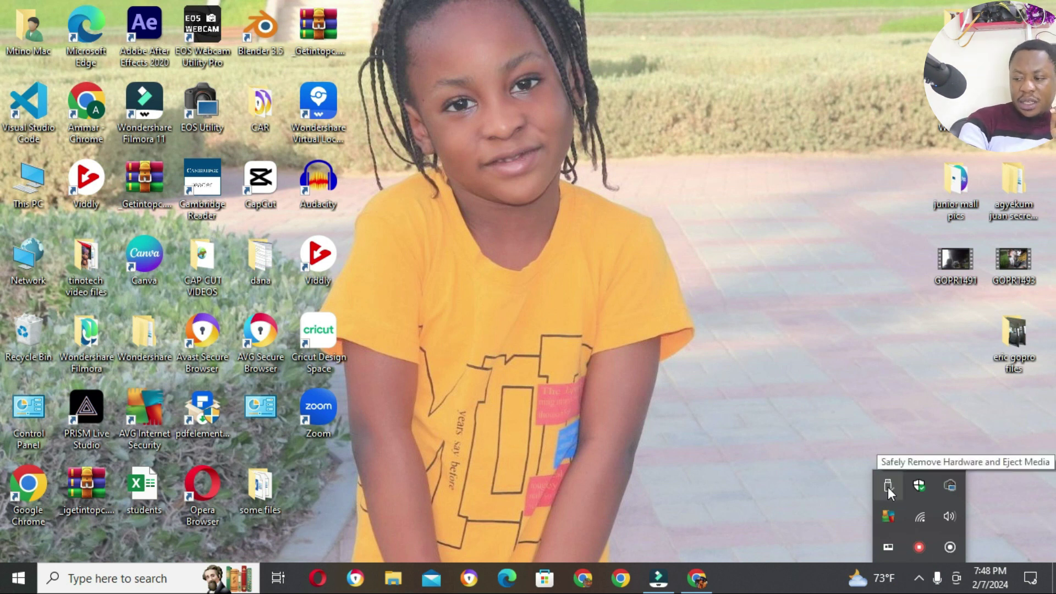
pyautogui.click(918, 486)
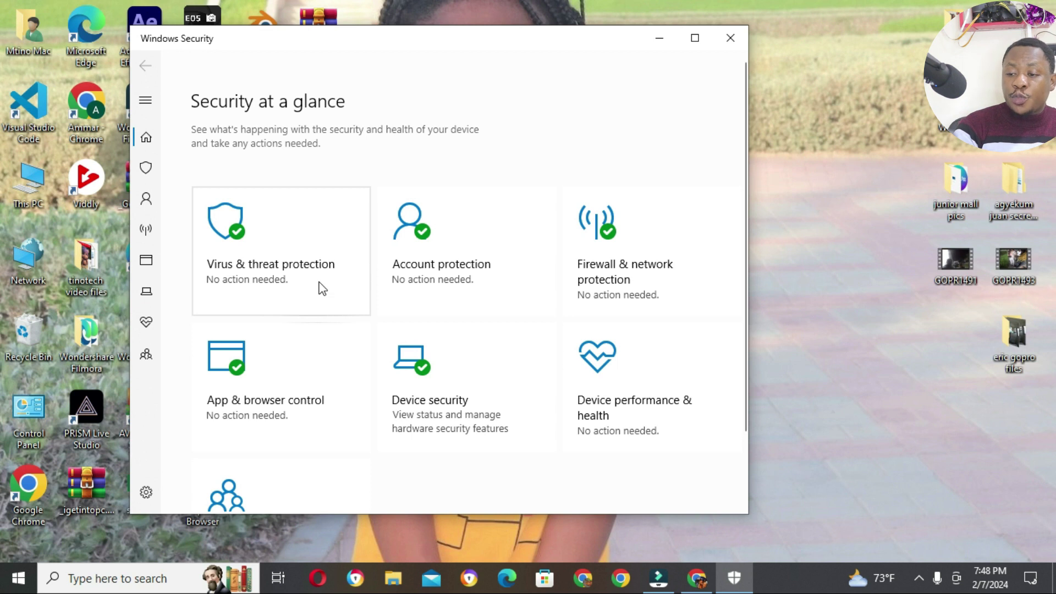
pyautogui.scroll(-2, 322, 288)
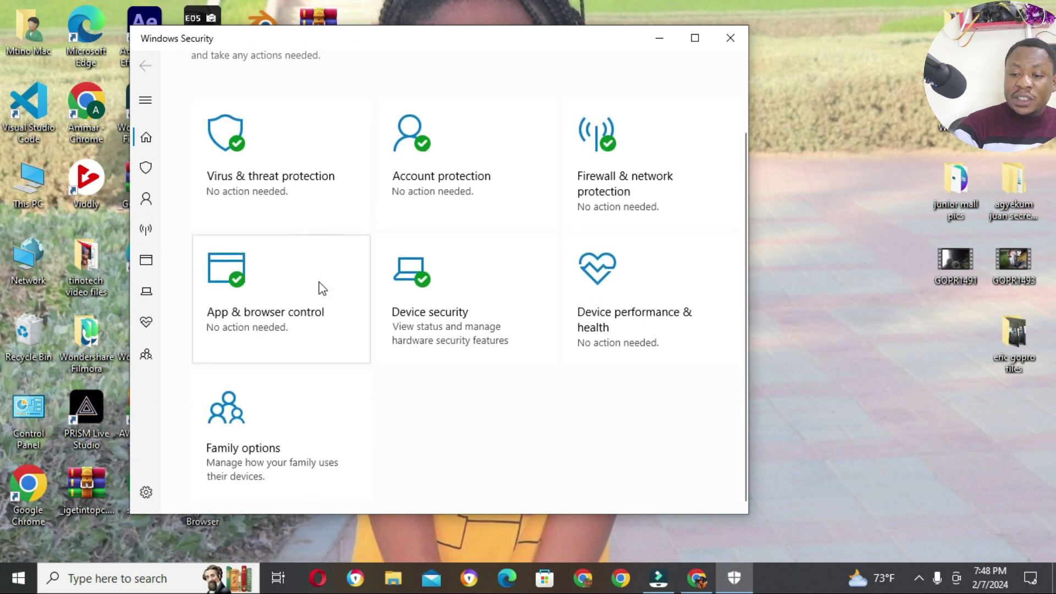
pyautogui.scroll(2, 330, 381)
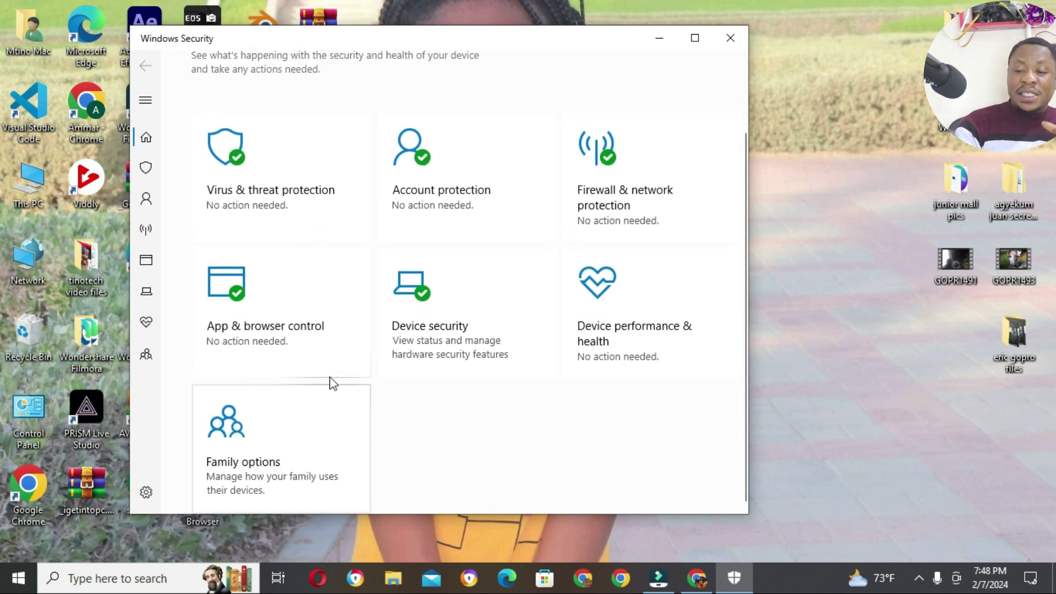
pyautogui.click(152, 105)
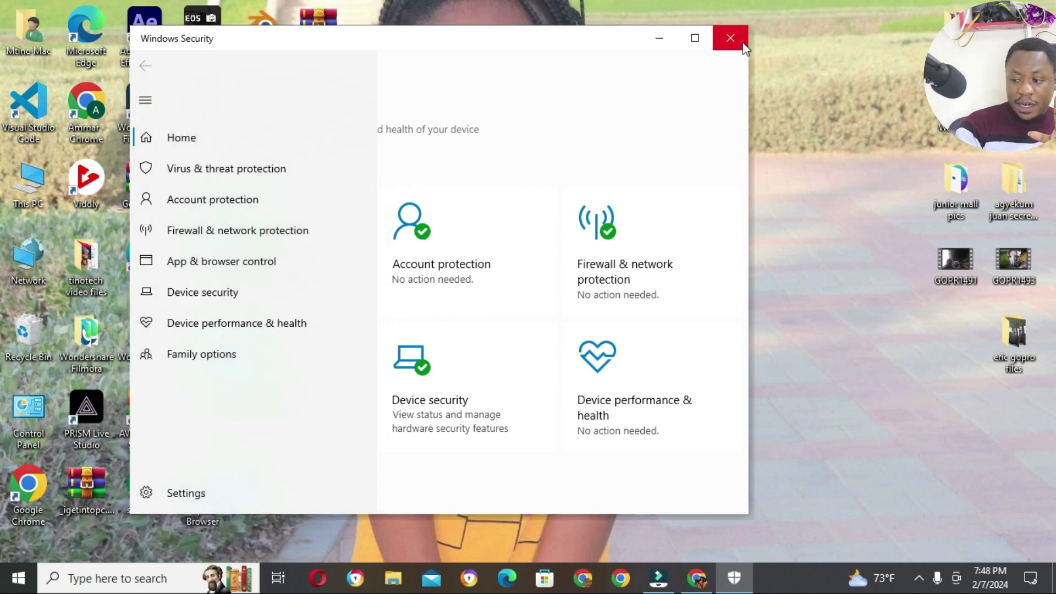
pyautogui.click(737, 38)
# Show the hidden tray icons again to review them and close the overflow area
pyautogui.click(919, 578)
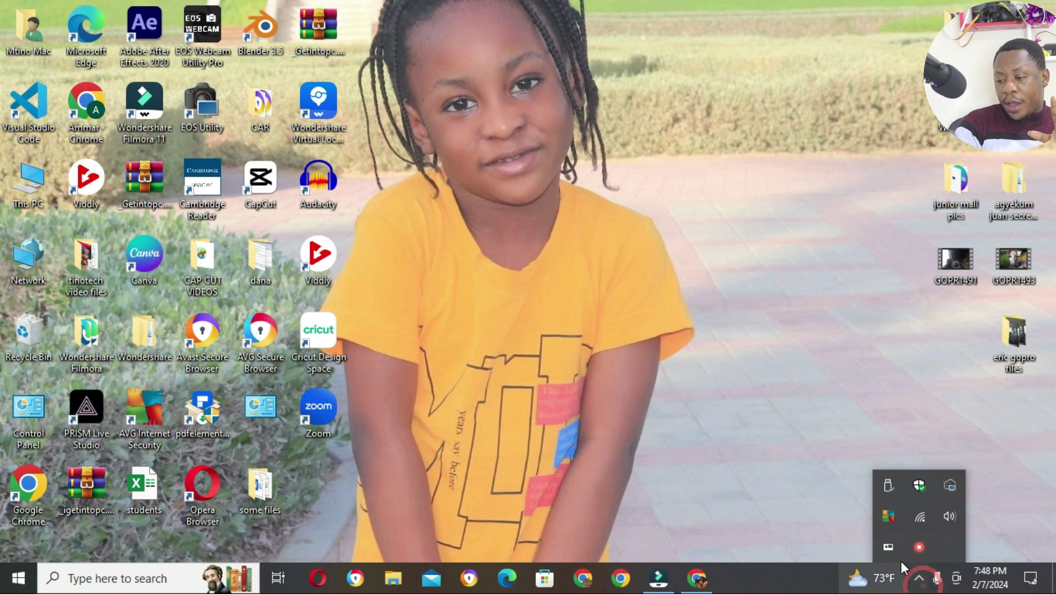
pyautogui.click(889, 517)
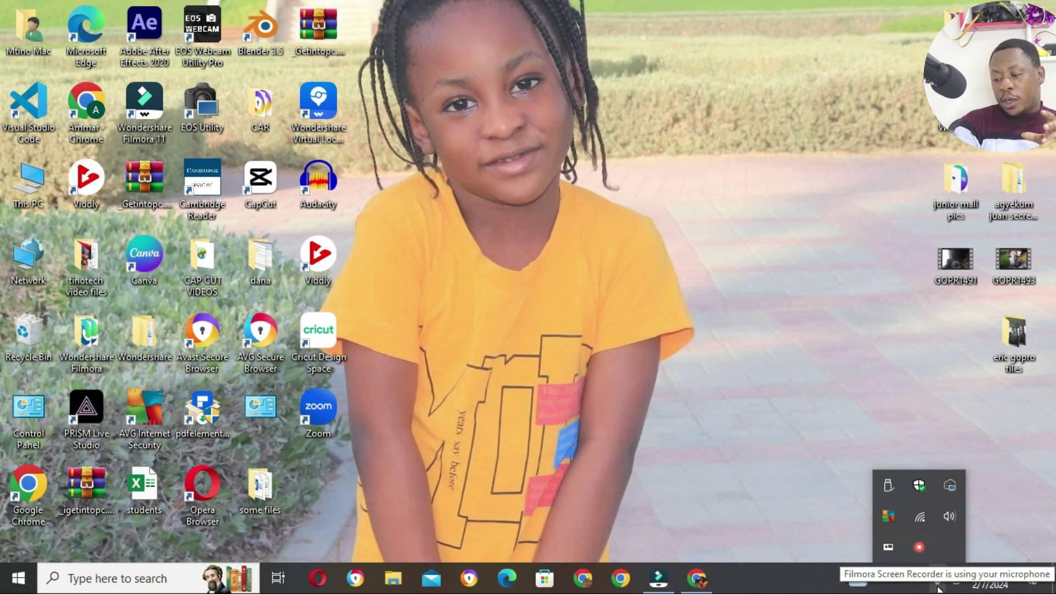
pyautogui.click(827, 446)
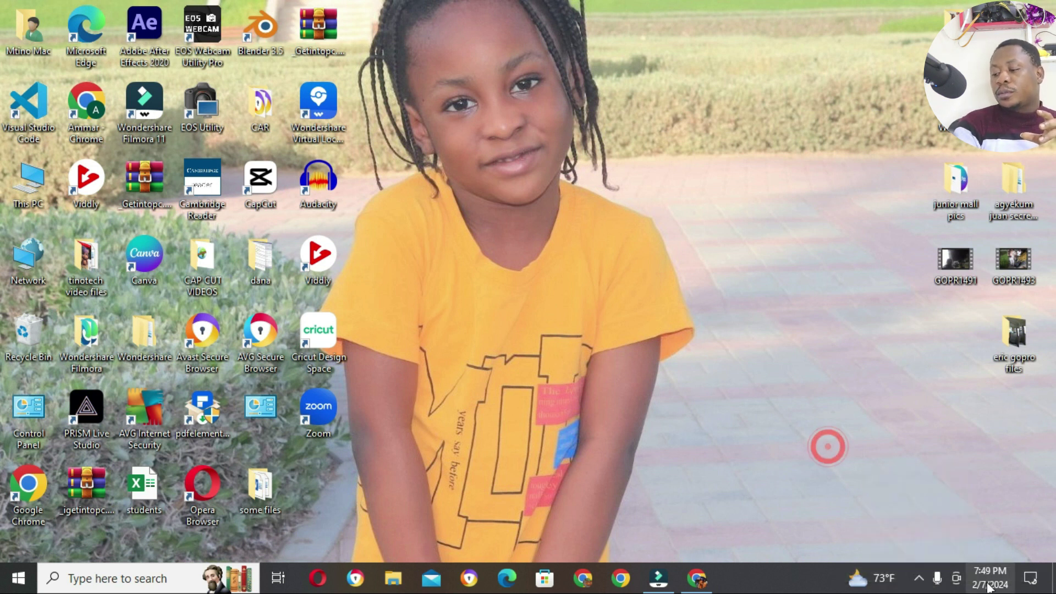
# View the Meet Now flyout and the date and time calendar from the taskbar
pyautogui.click(956, 579)
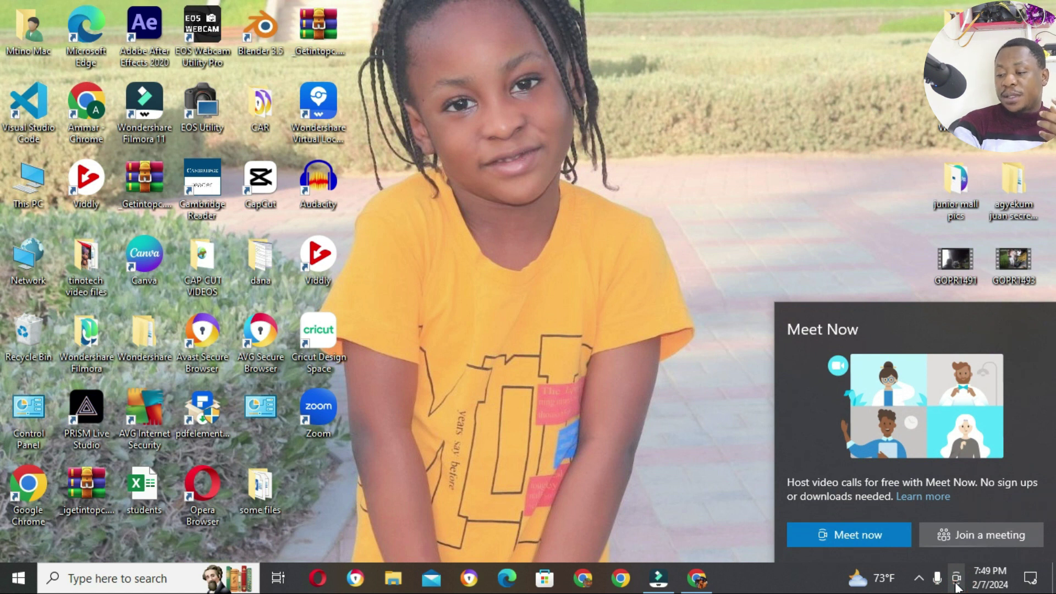
pyautogui.click(957, 584)
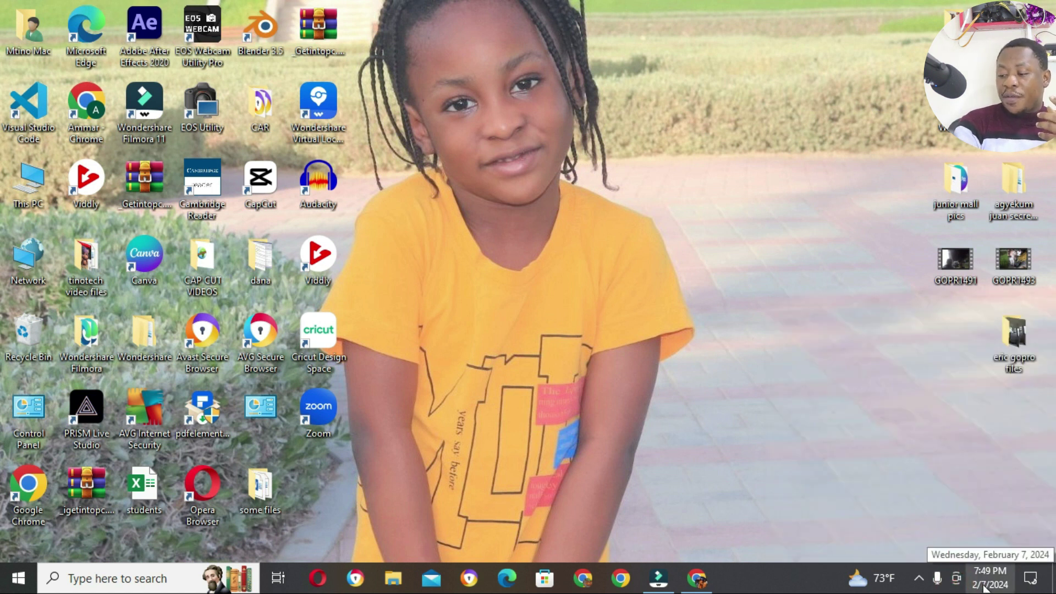
pyautogui.click(984, 587)
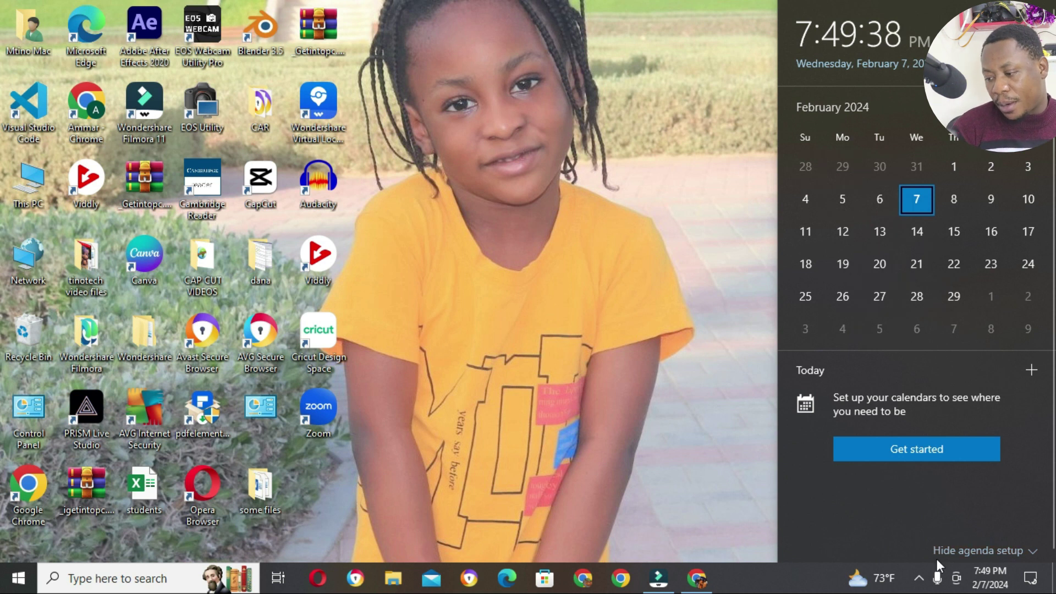
pyautogui.click(957, 578)
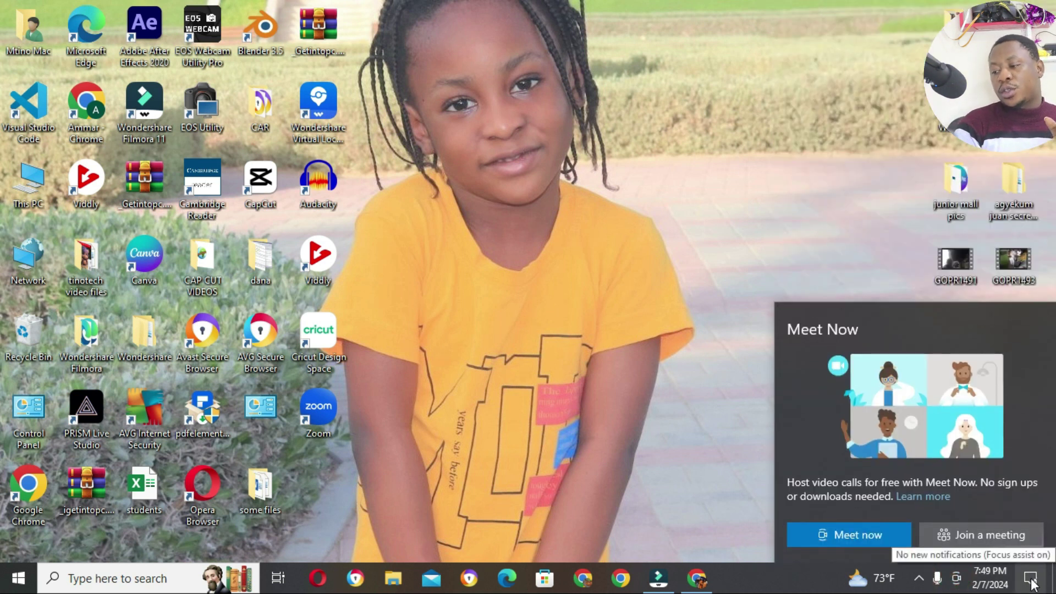
# Open the notification center to view its notifications and quick actions, and close it
pyautogui.click(1030, 578)
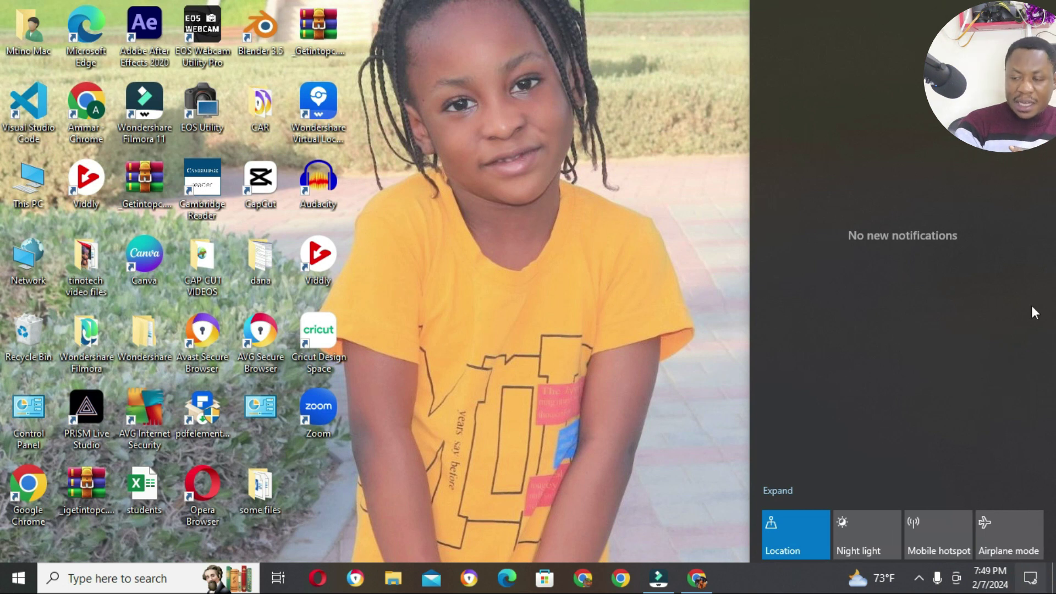
pyautogui.click(670, 239)
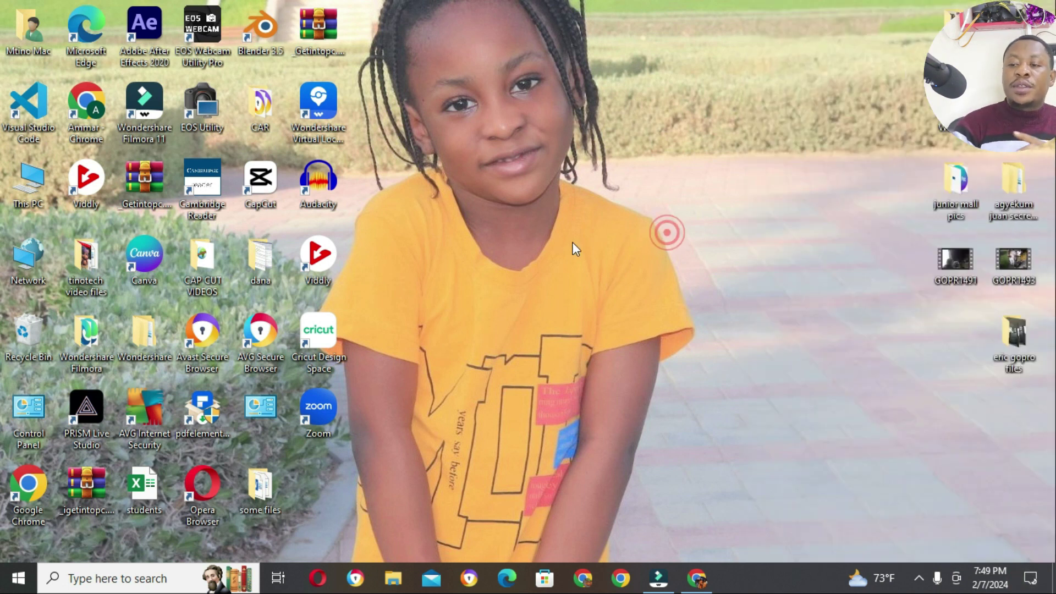